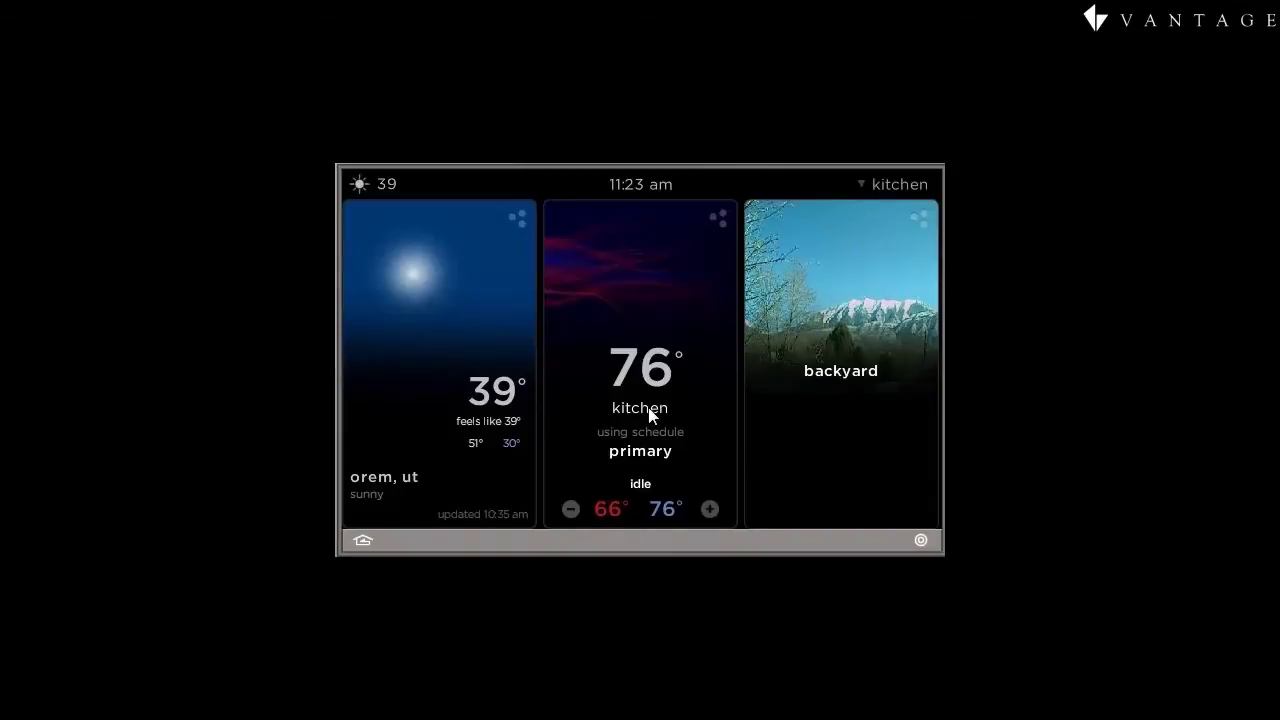
- Take the kitchen thermostat off its primary schedule so it runs with no schedule
left_click(649, 416)
- Raise the kitchen setpoints to 67°/77° as a temporary setting, then extend it an hour
left_click(710, 509)
left_click(709, 509)
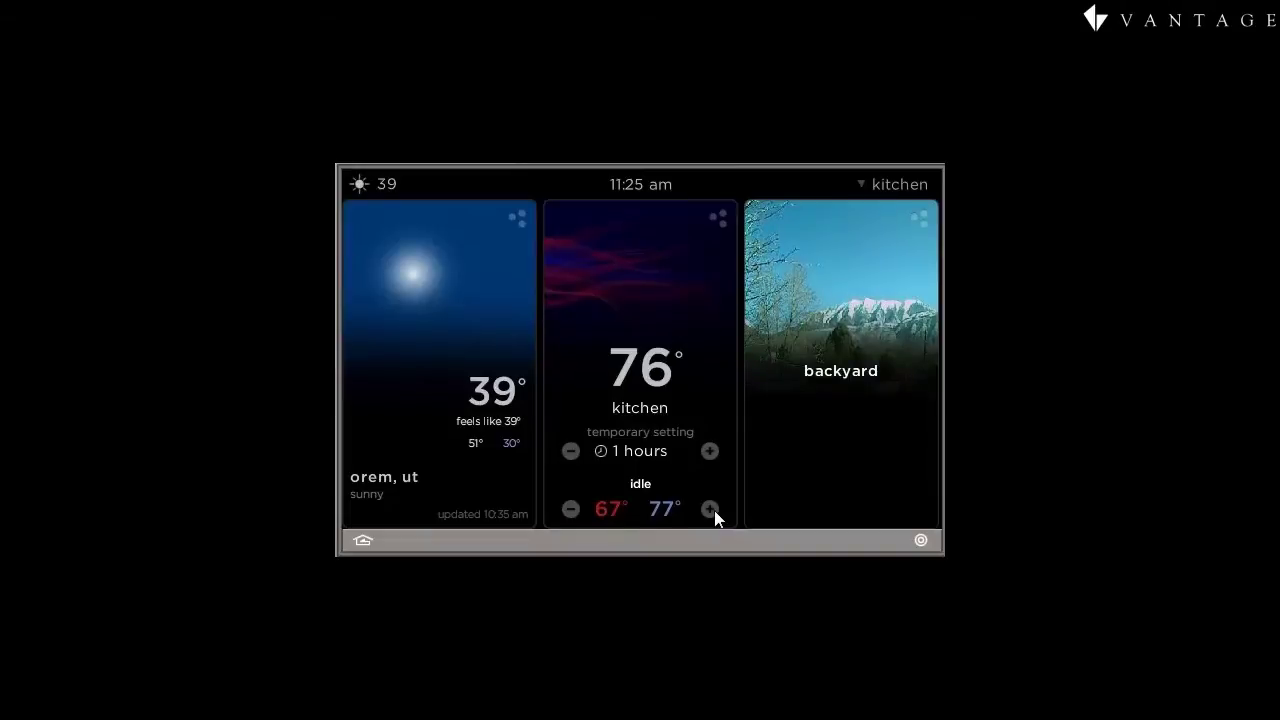
left_click(710, 452)
- Extend the kitchen's temporary setting up to 6 hours, then reduce it back to 1 hour
left_click(710, 452)
left_click(710, 452)
left_click(710, 452)
left_click(711, 452)
left_click(570, 451)
left_click(570, 451)
left_click(570, 451)
left_click(570, 451)
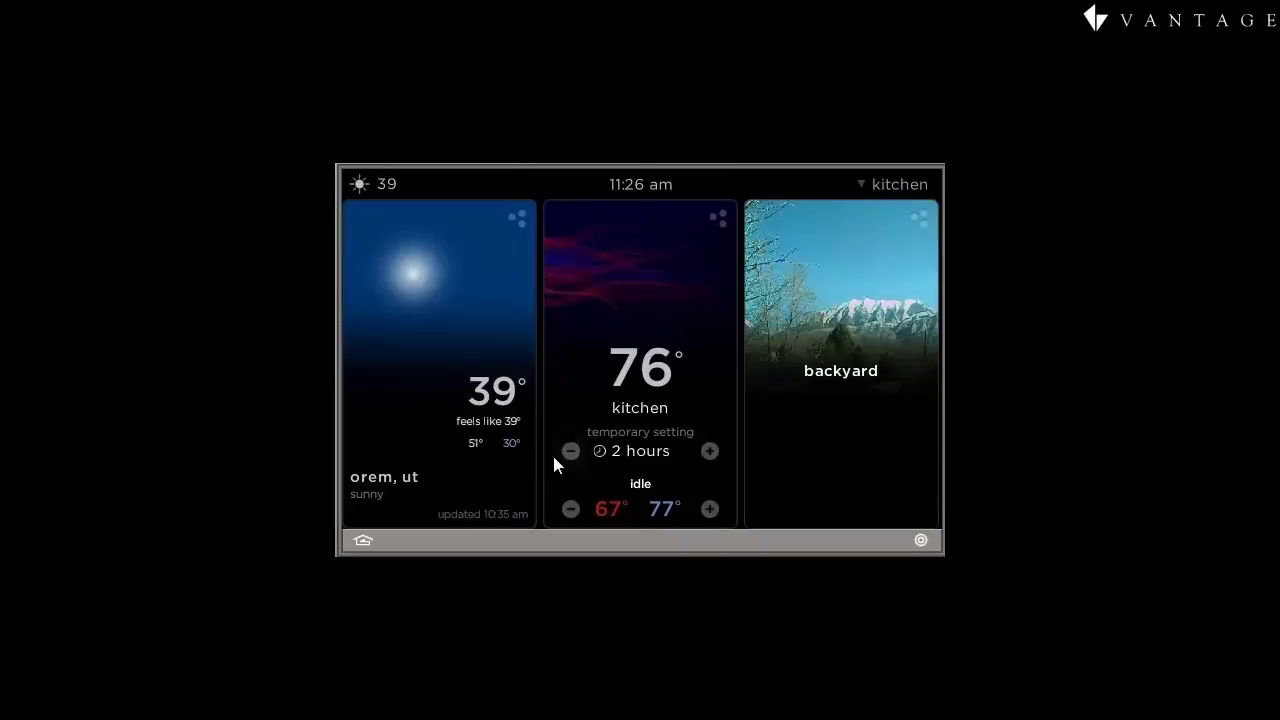
left_click(558, 455)
- Cancel the kitchen's temporary setting so it resumes the primary schedule at 66°/76°
left_click(707, 451)
left_click(570, 451)
left_click(570, 451)
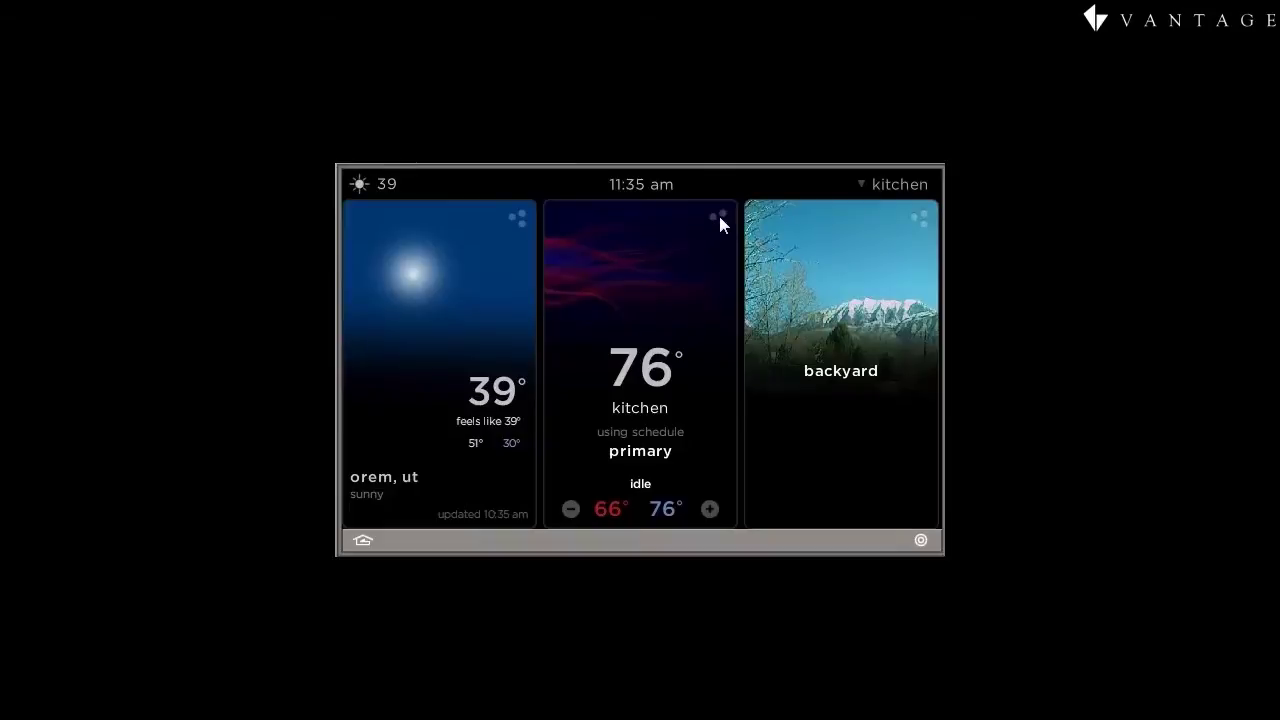
left_click(720, 217)
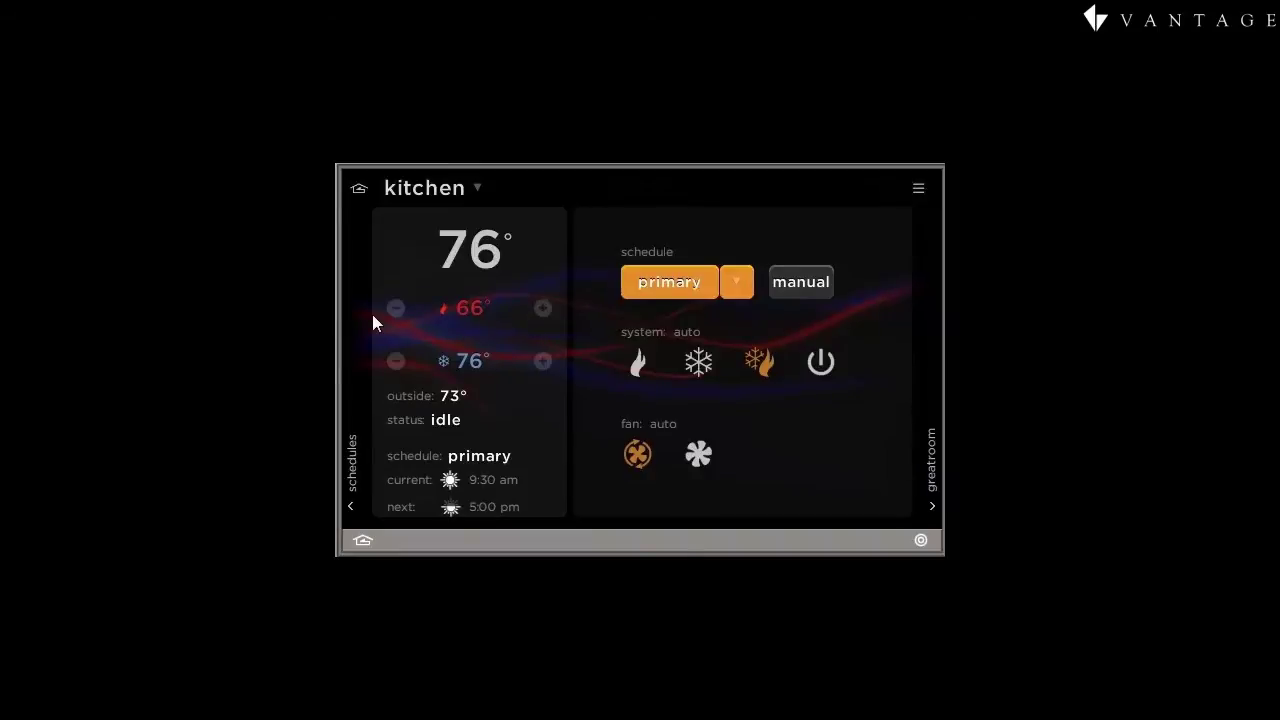
- Switch the kitchen thermostat's system mode from auto to cool
left_click(700, 366)
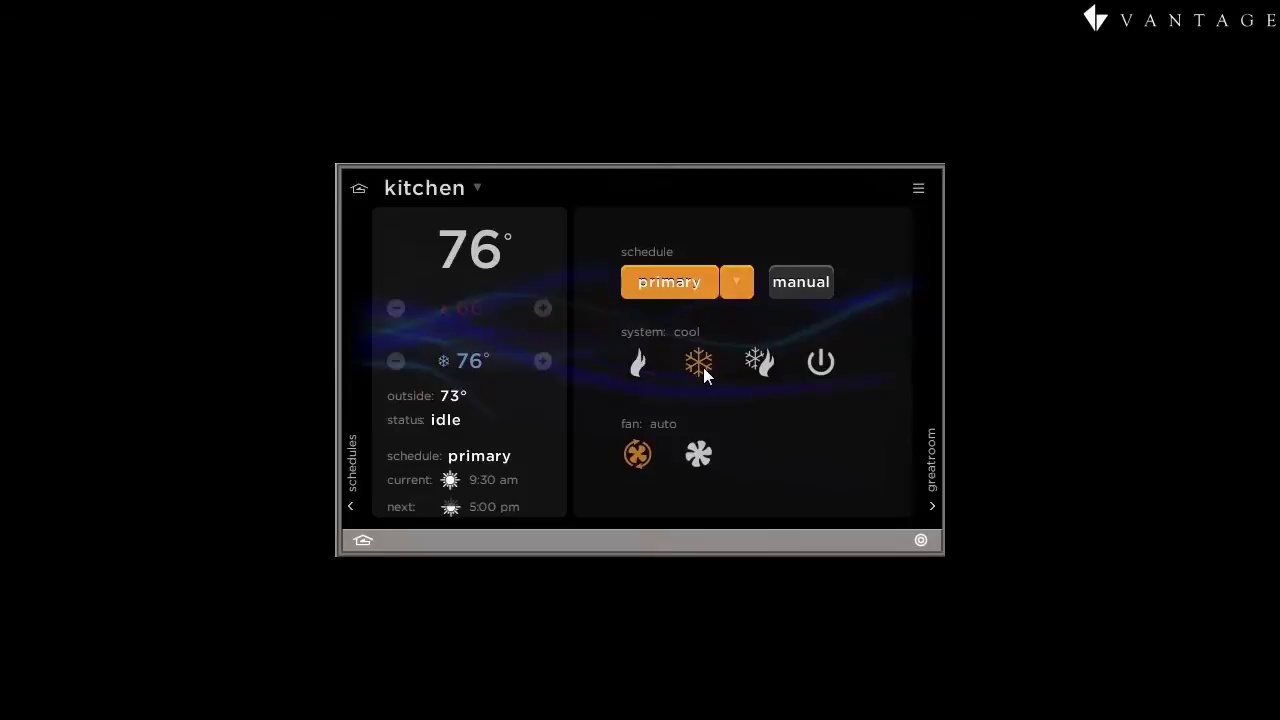
left_click(765, 358)
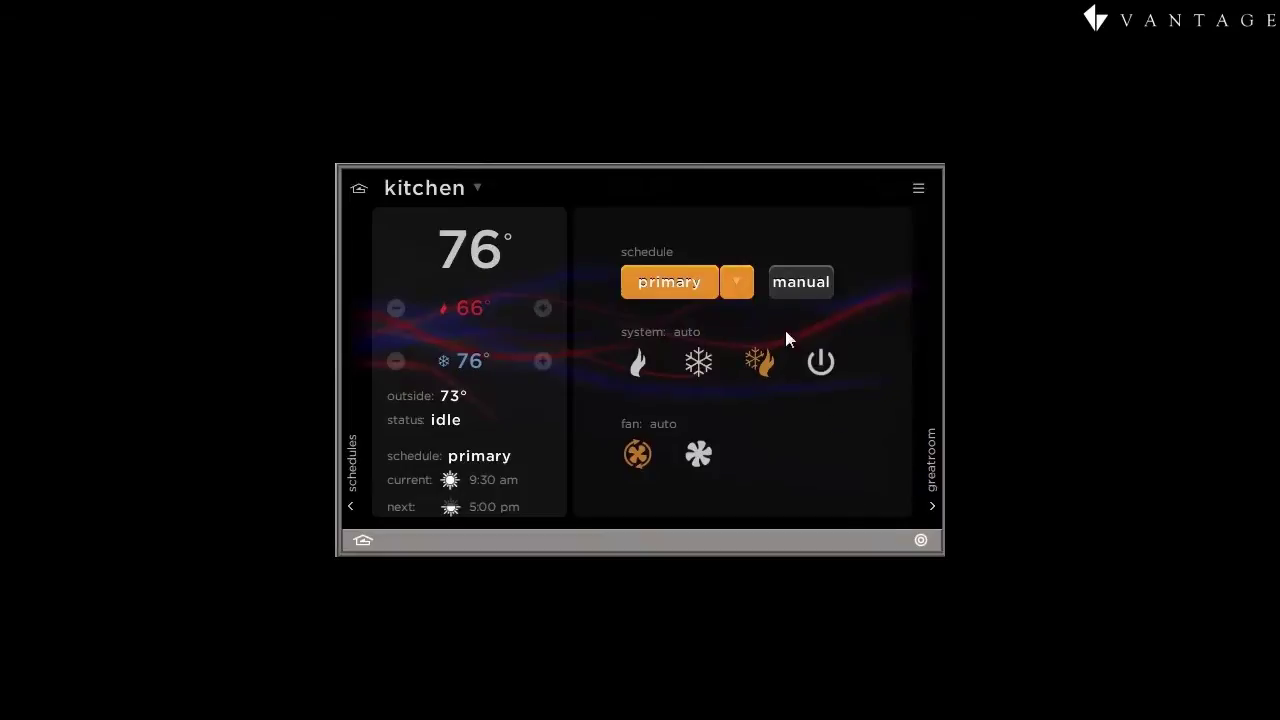
- Set the kitchen thermostat's schedule to manual control
left_click(736, 283)
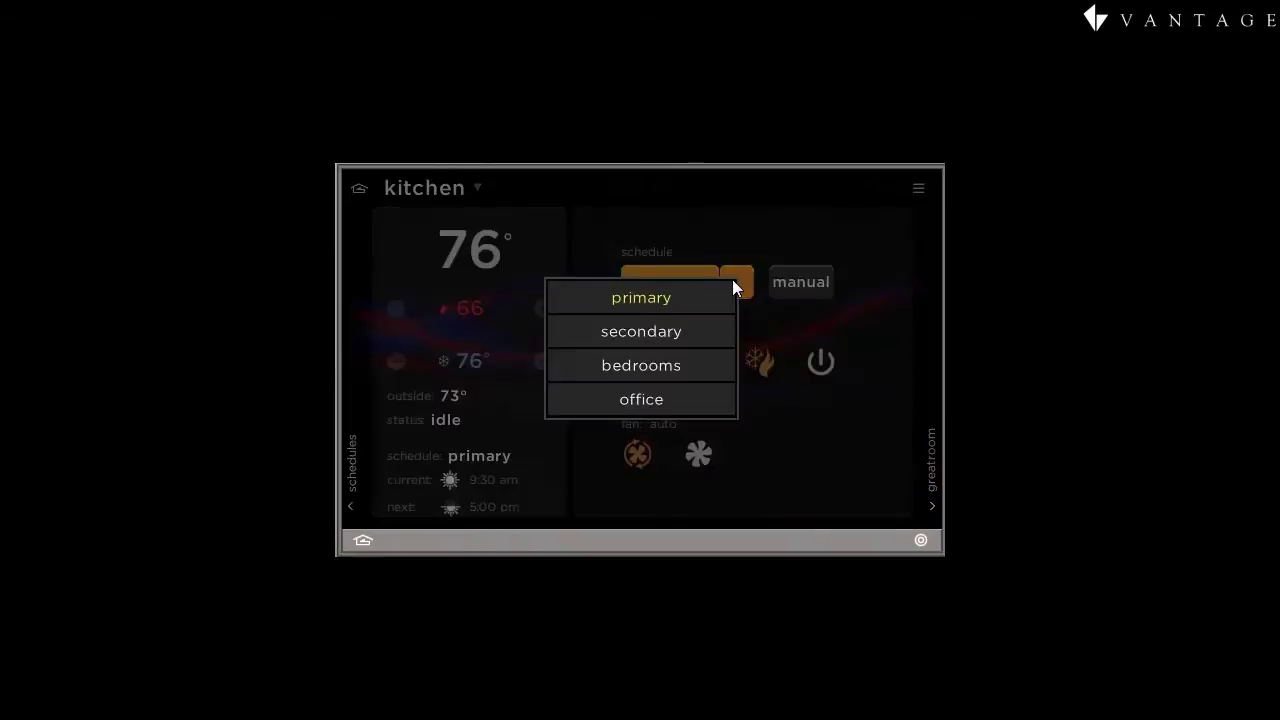
left_click(855, 288)
left_click(820, 284)
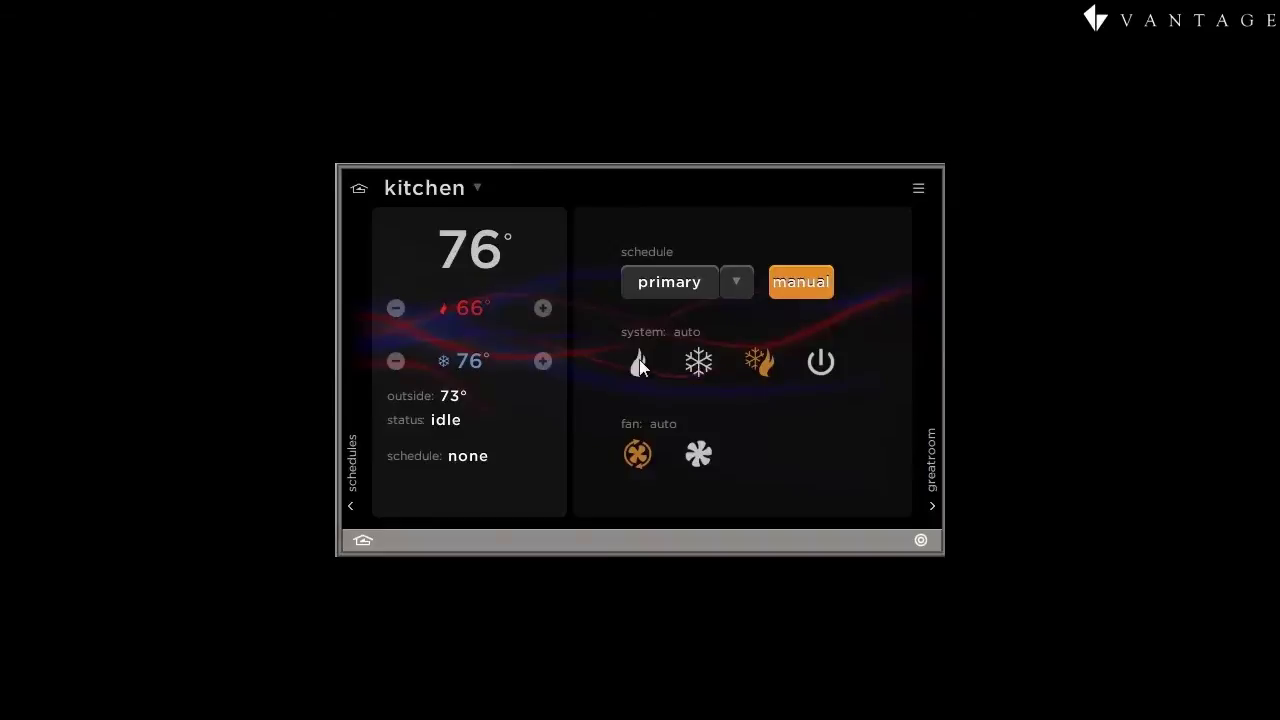
- Cycle the kitchen system mode back to auto and toggle the fan between on and auto
left_click(702, 366)
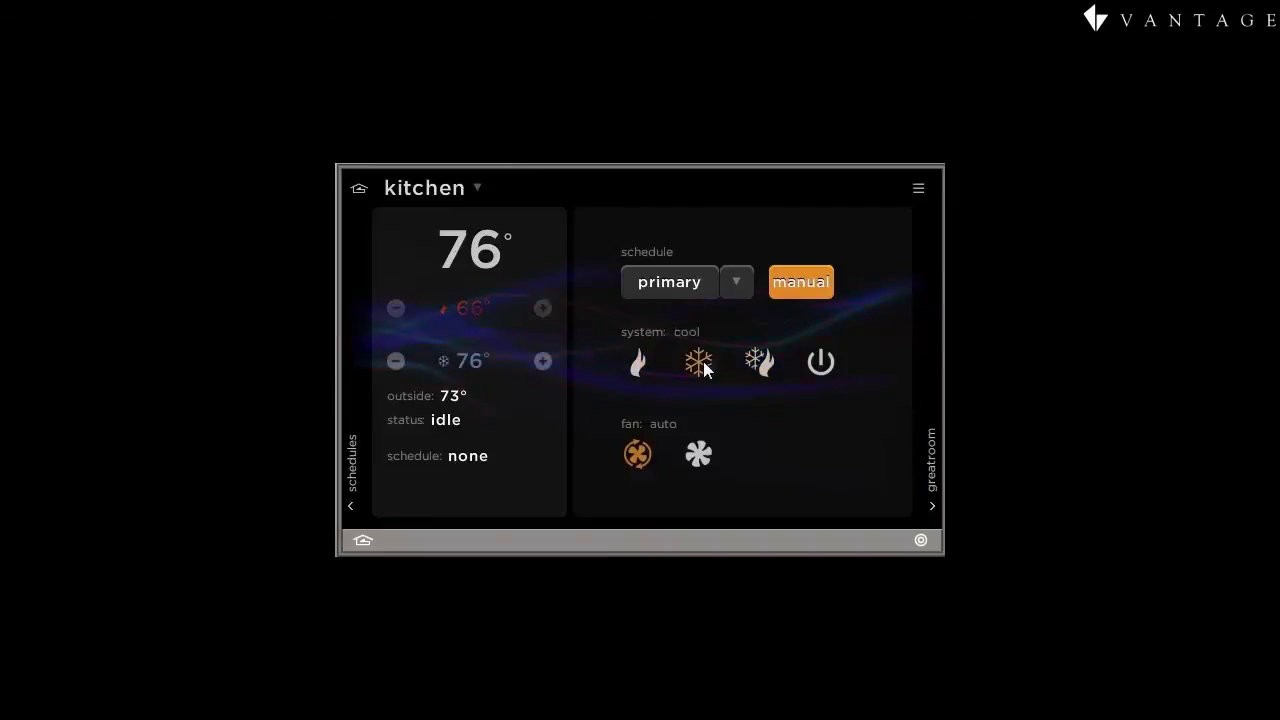
left_click(759, 361)
left_click(823, 362)
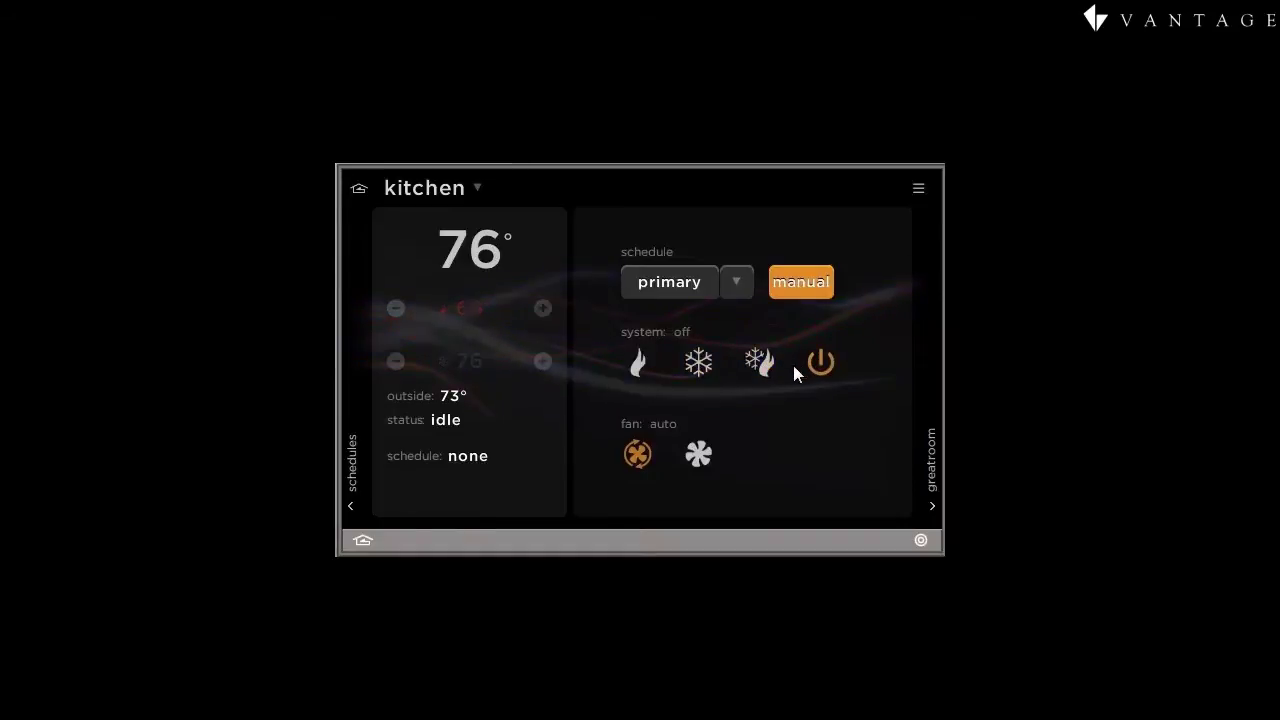
left_click(758, 363)
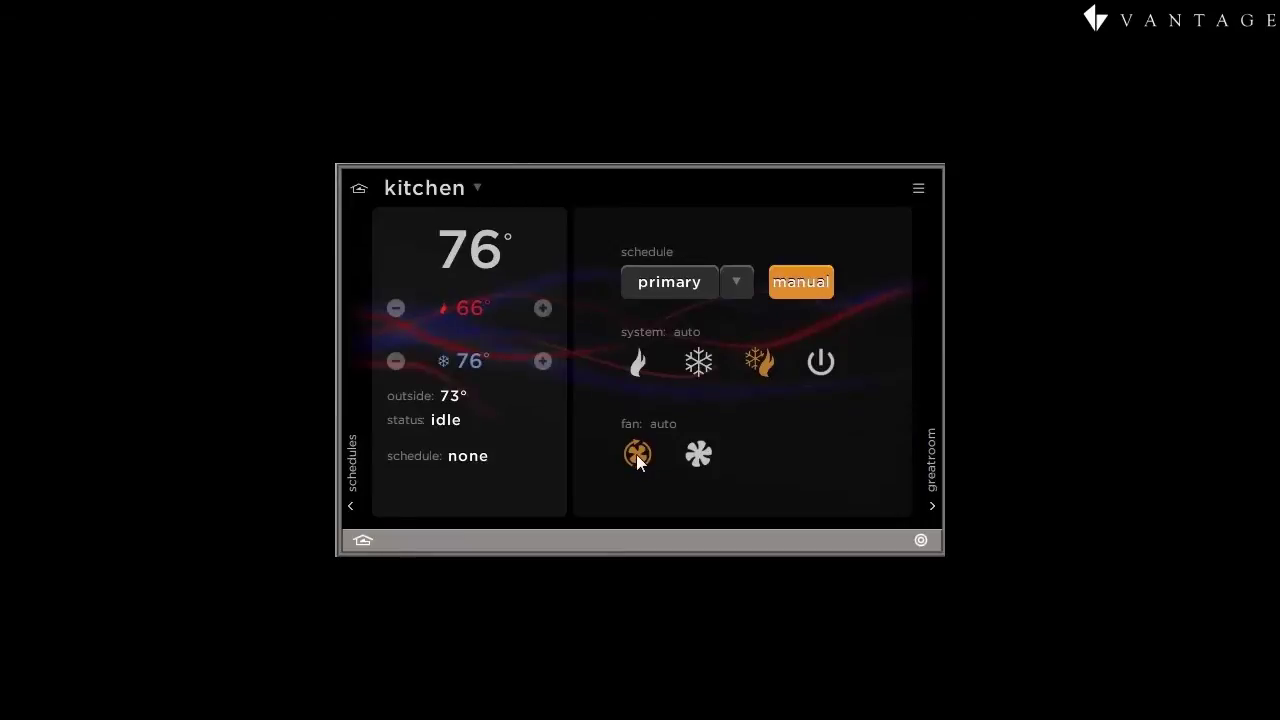
left_click(697, 456)
left_click(638, 456)
- Move through the greatroom and master bedroom thermostats, then show all thermostats with temperatures
left_click_drag(888, 447, 457, 441)
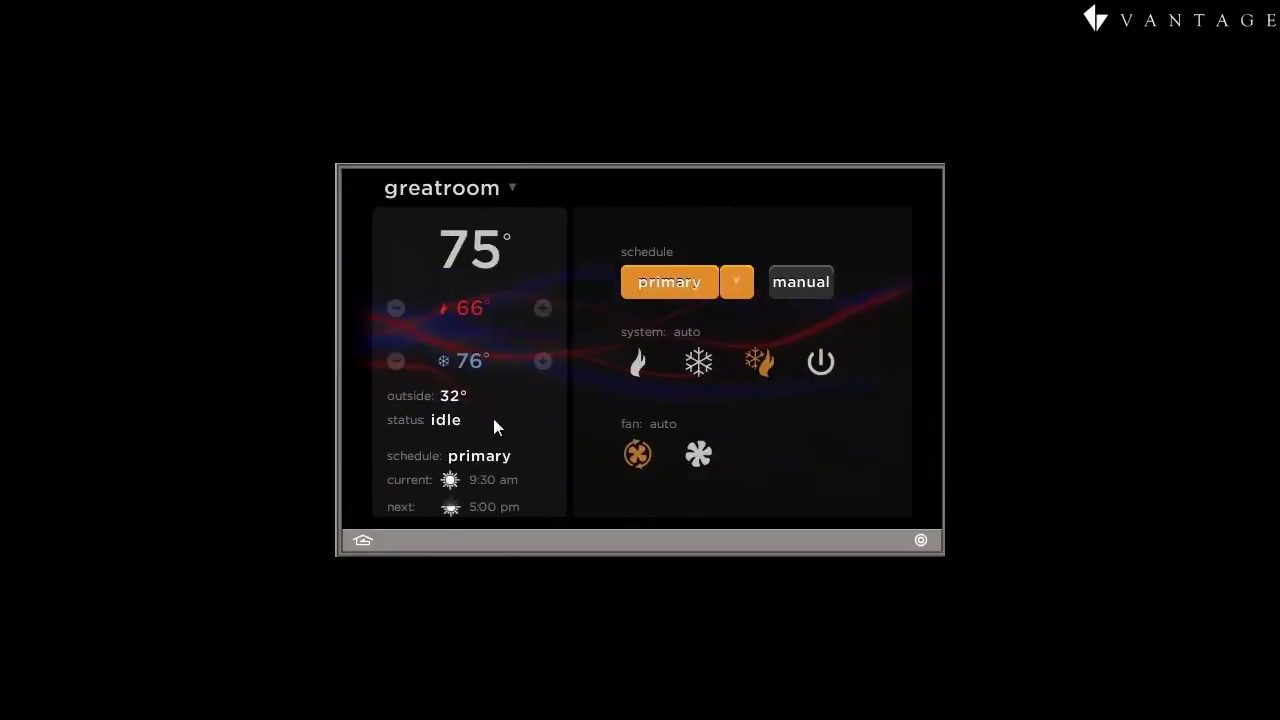
left_click_drag(876, 420, 443, 443)
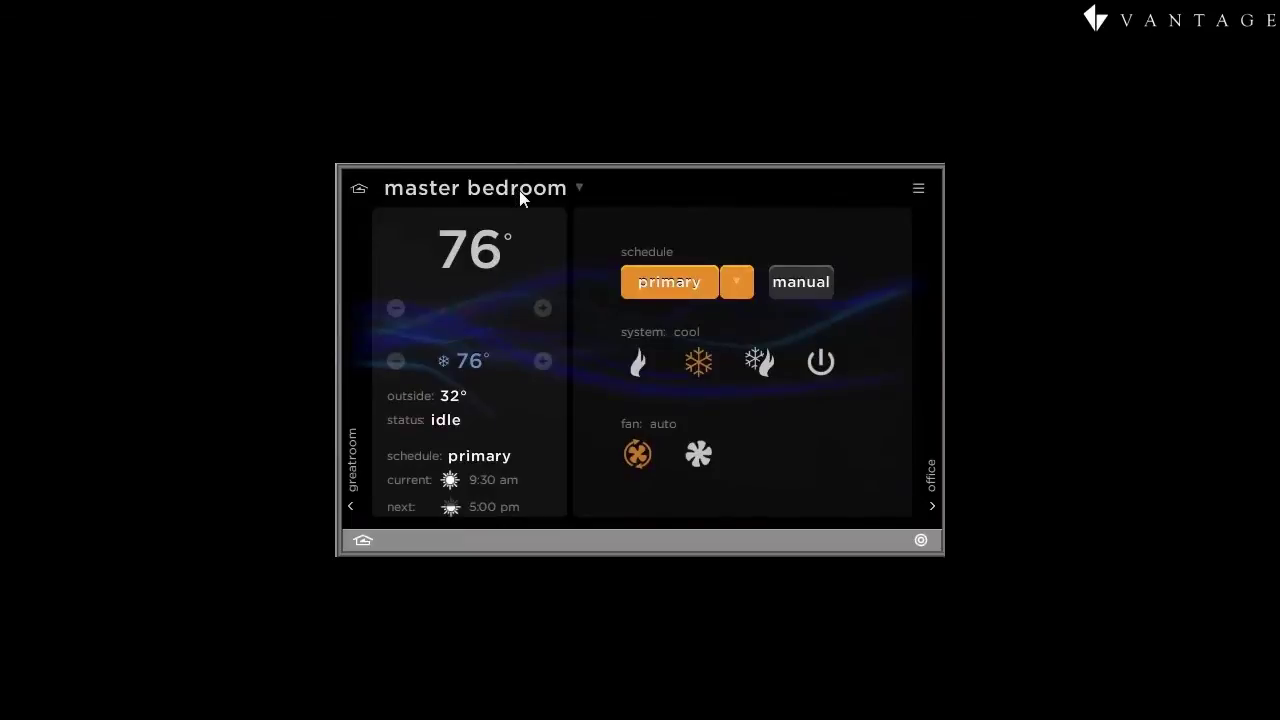
left_click(520, 192)
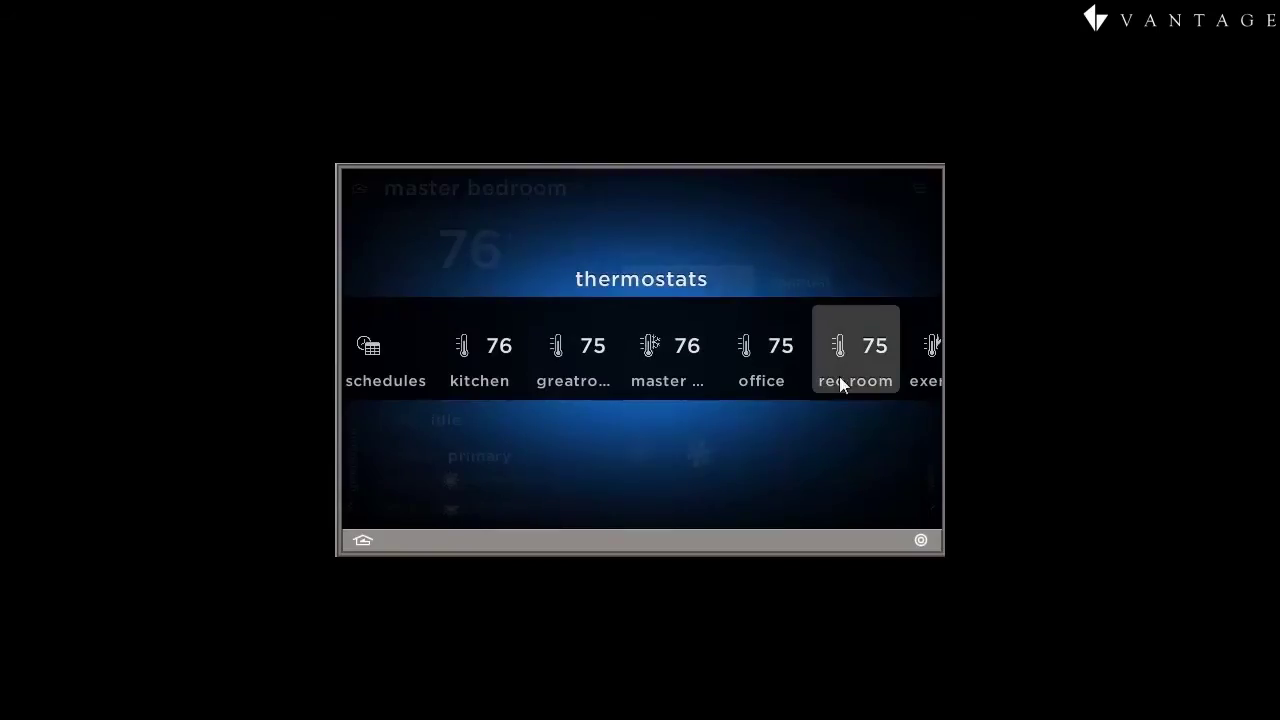
mouse_move(823, 372)
left_mouse_down()
mouse_move(411, 368)
mouse_move(845, 378)
left_mouse_up()
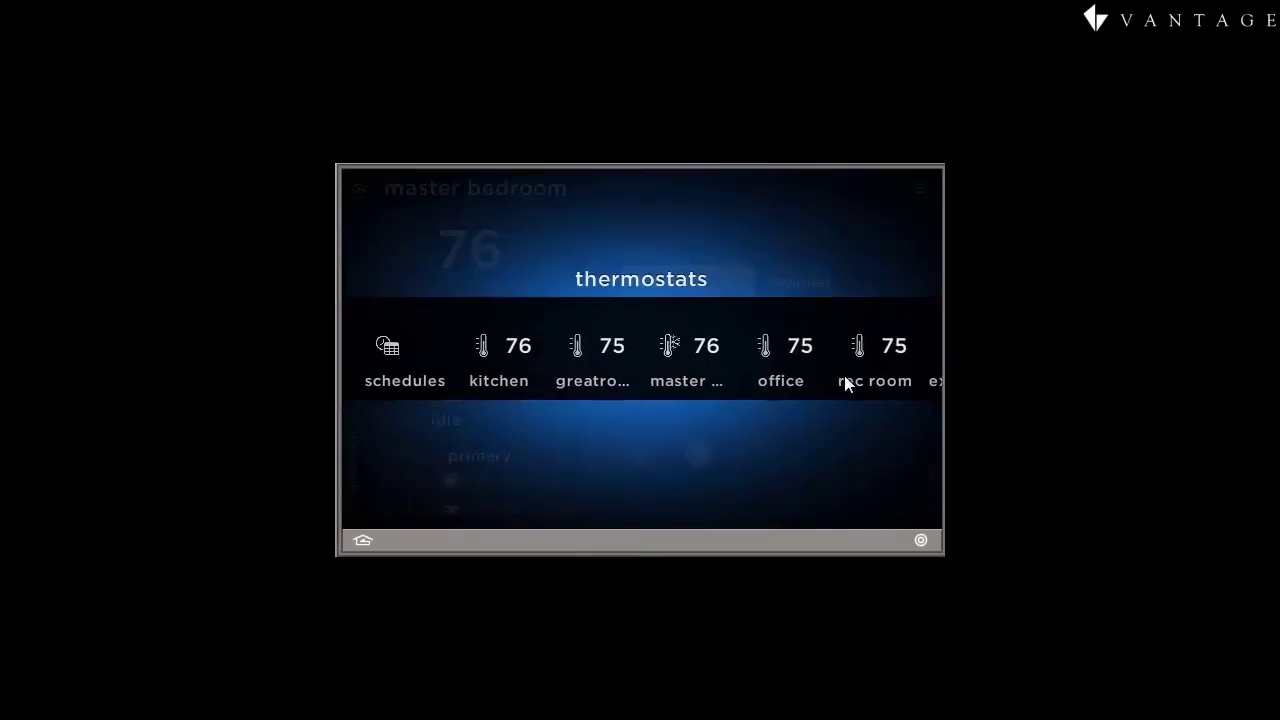
- Open the thermostat schedules from the thermostats strip
left_click(375, 351)
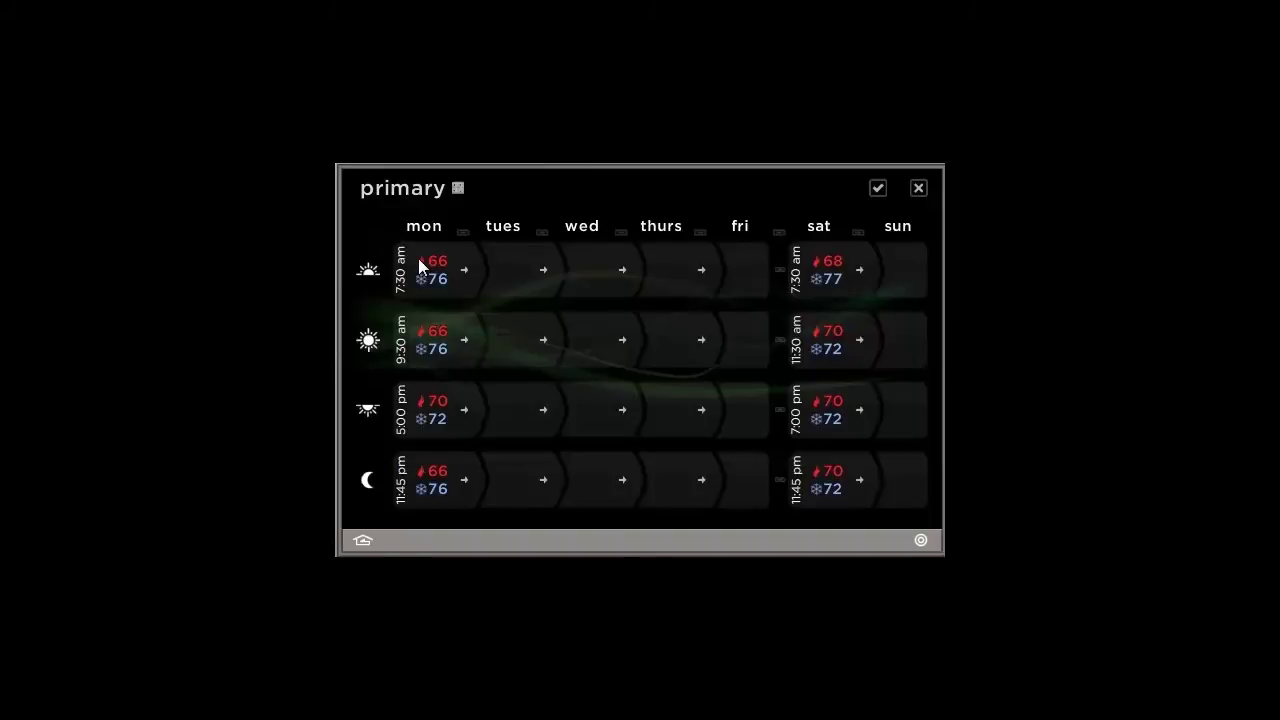
- Keep the primary schedule's name and remove Saturday's separate 7:30 am 68°/77° period
left_click(427, 190)
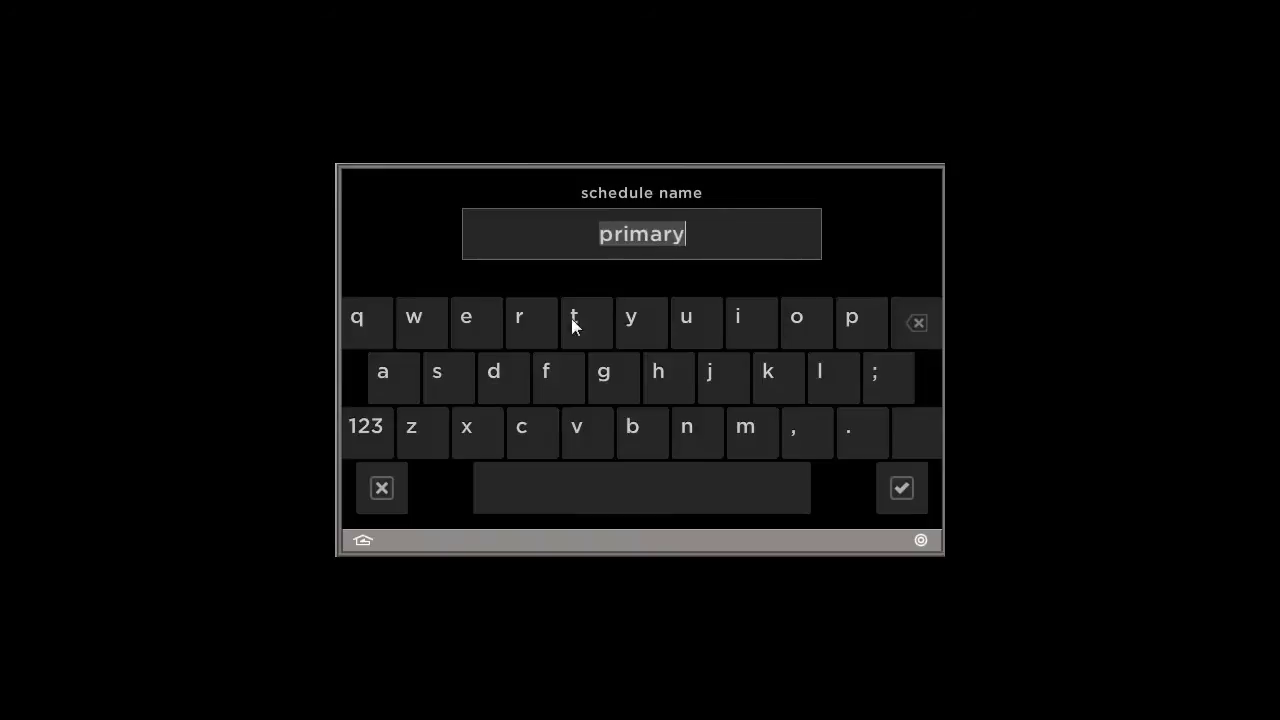
left_click(383, 488)
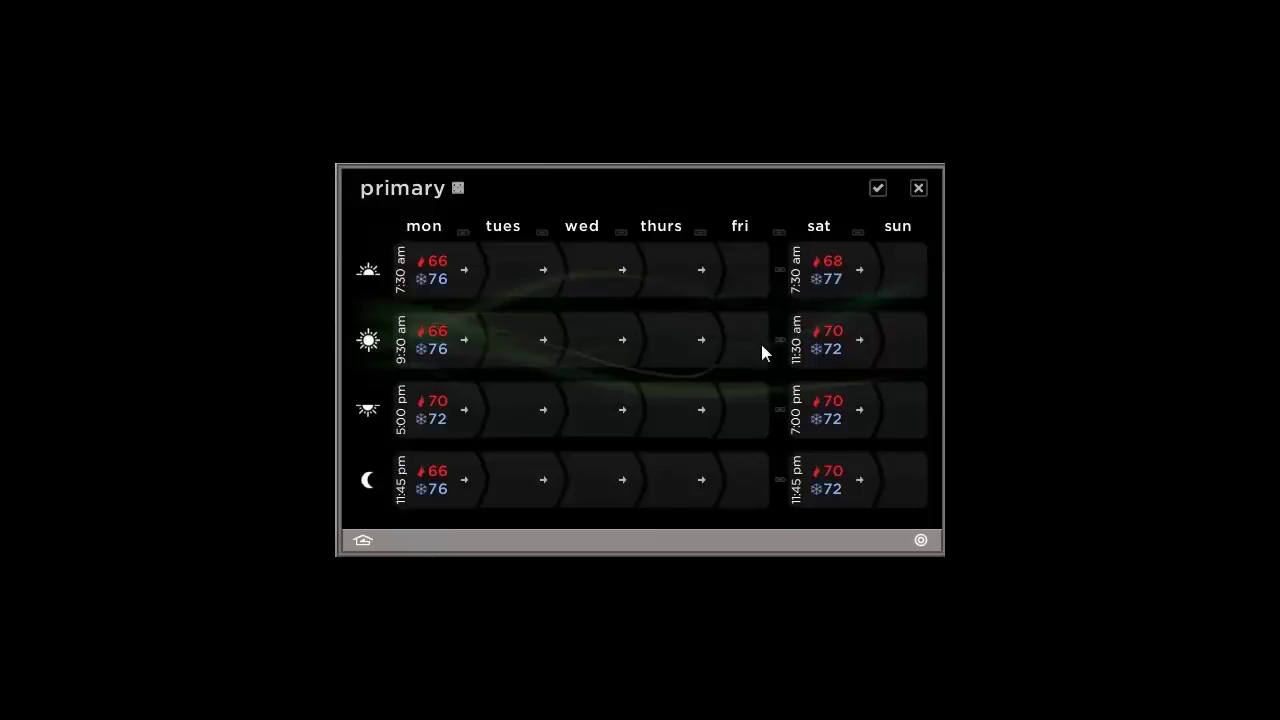
left_click(781, 270)
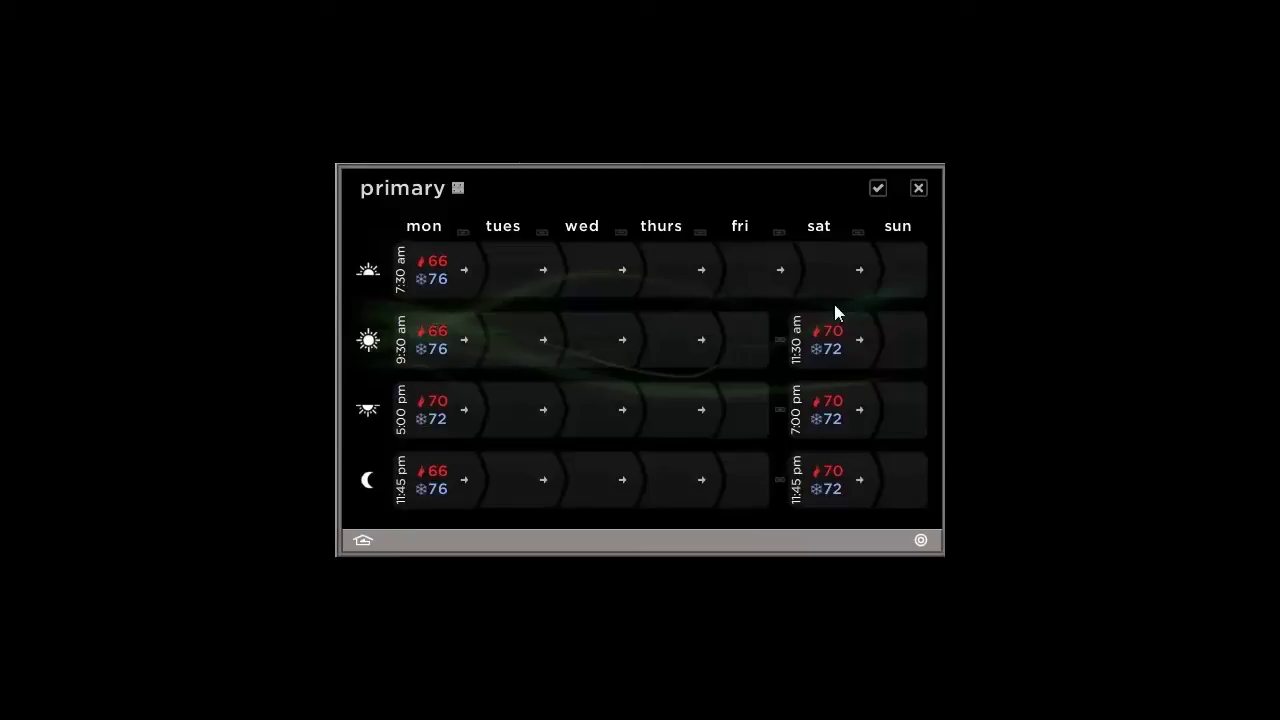
left_click(866, 340)
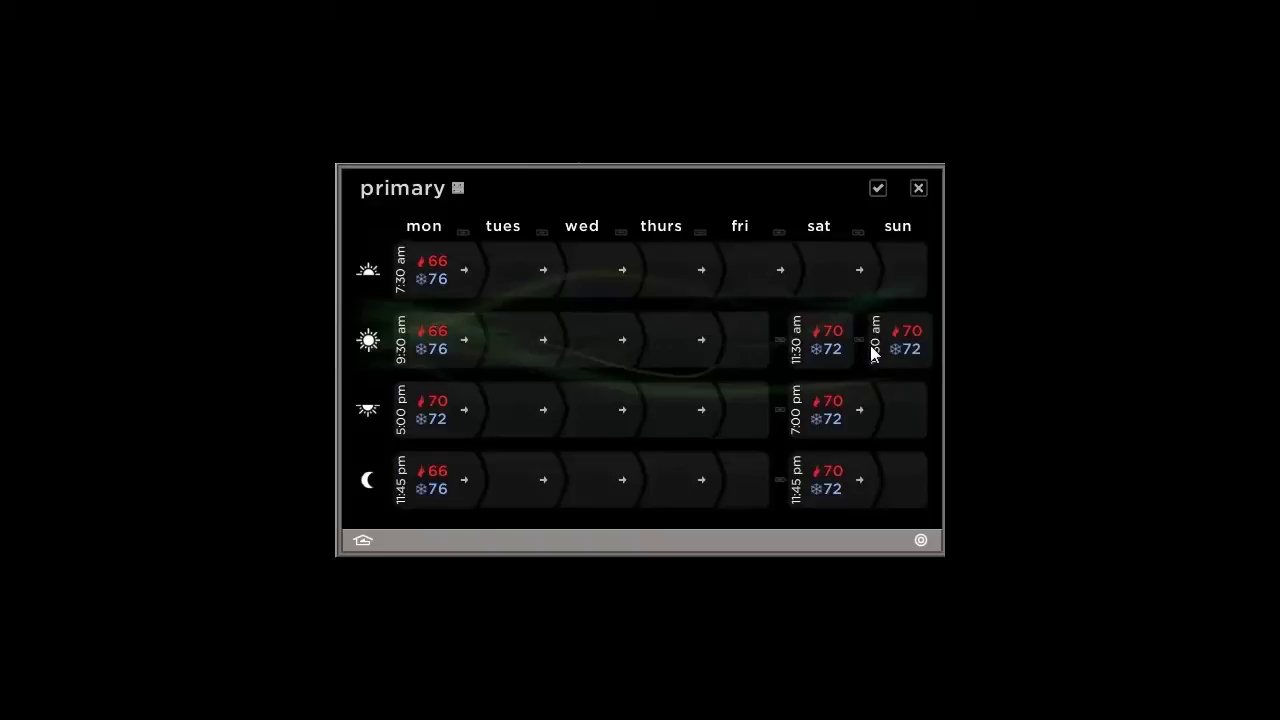
left_click(867, 350)
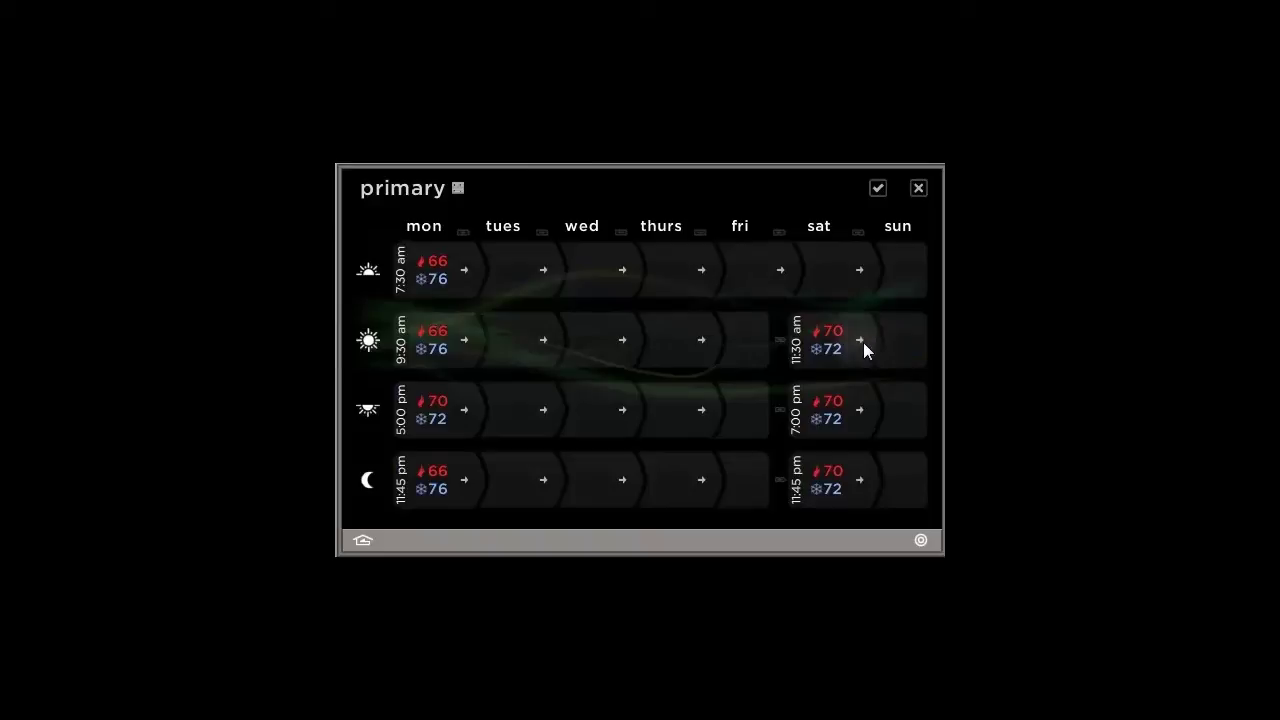
left_click(782, 270)
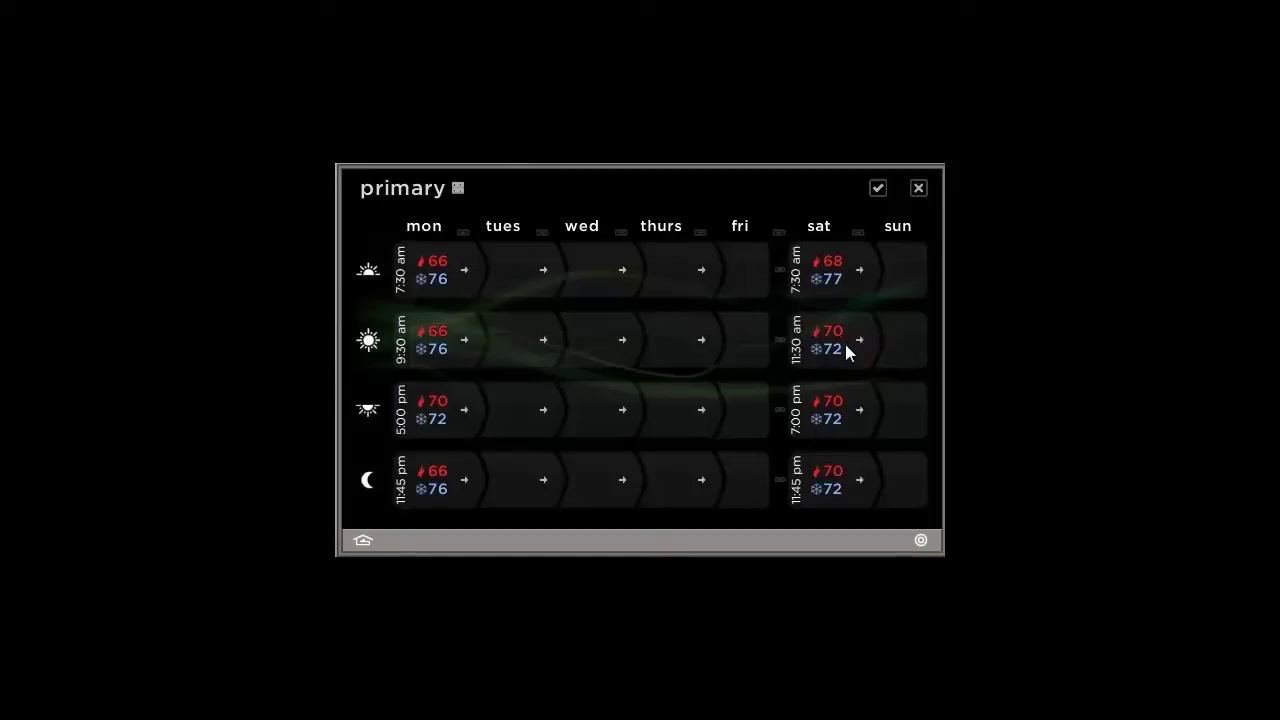
- Move Saturday's morning period to 8:30 am at 69°/77° and save the primary schedule
left_click(834, 278)
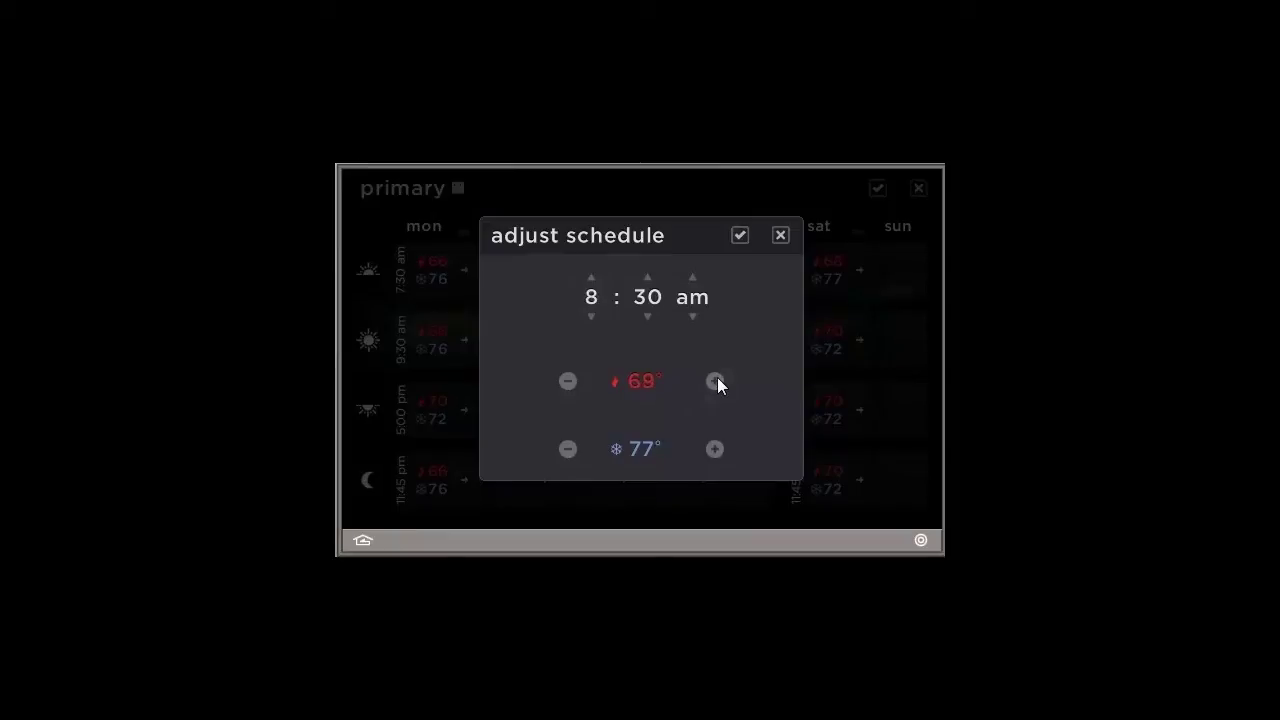
left_click(739, 236)
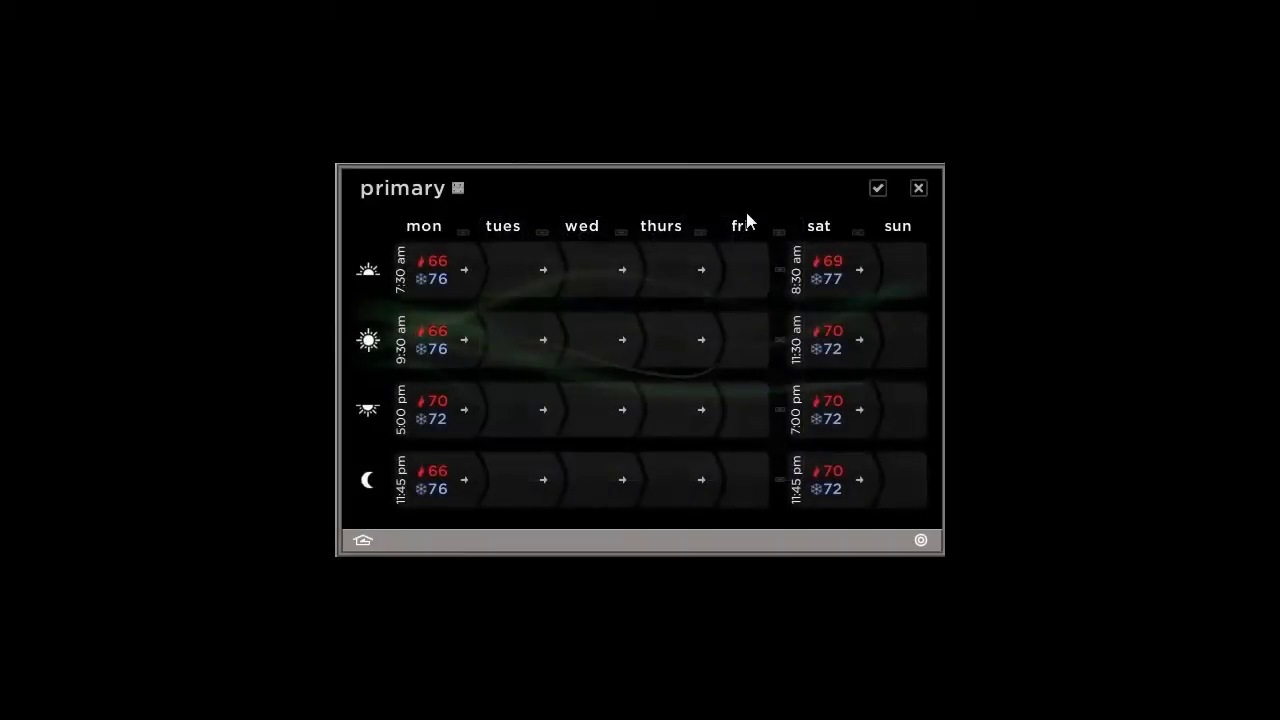
left_click(878, 189)
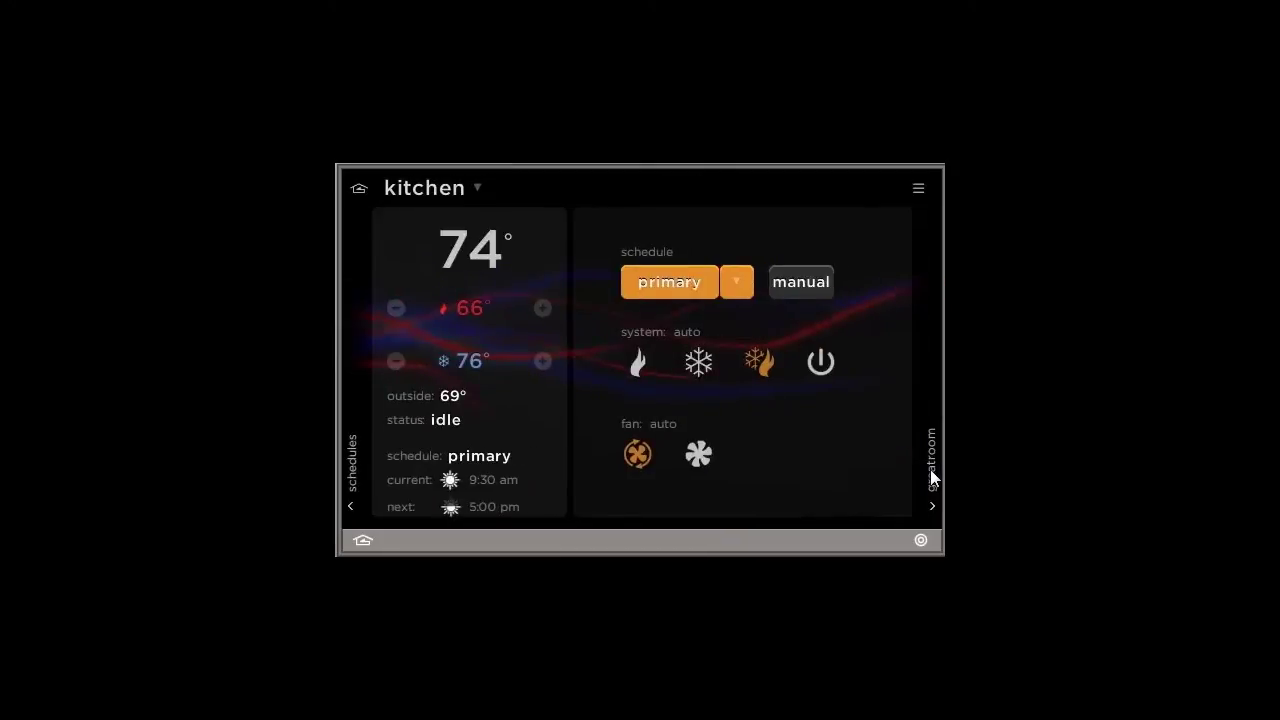
- Put the greatroom on the primary schedule and the master bedroom on the bedrooms schedule
left_click(930, 469)
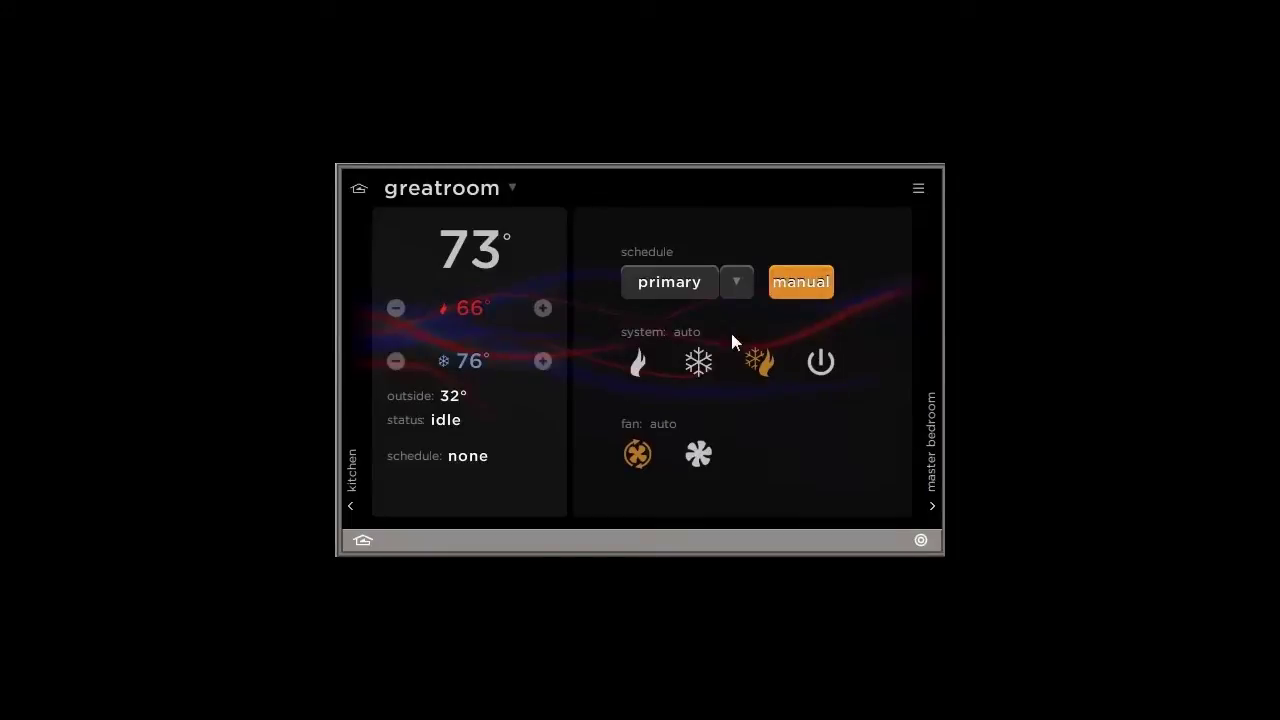
left_click(671, 281)
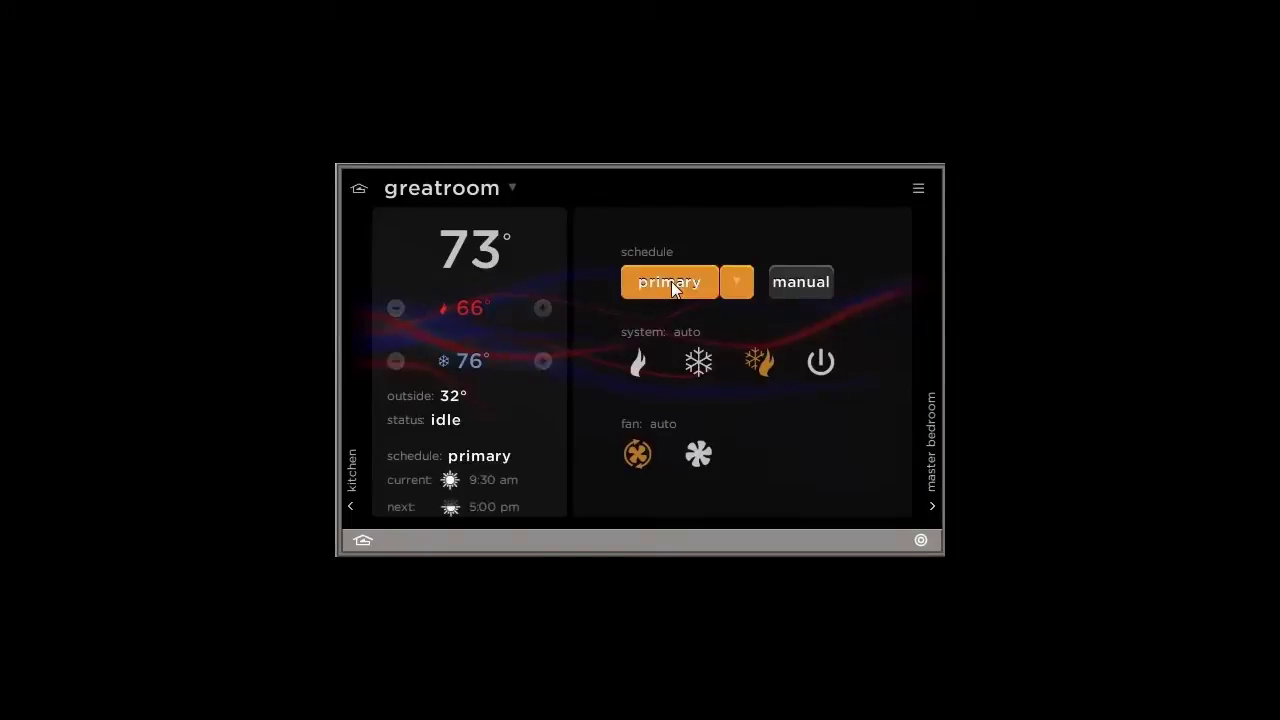
left_click(930, 435)
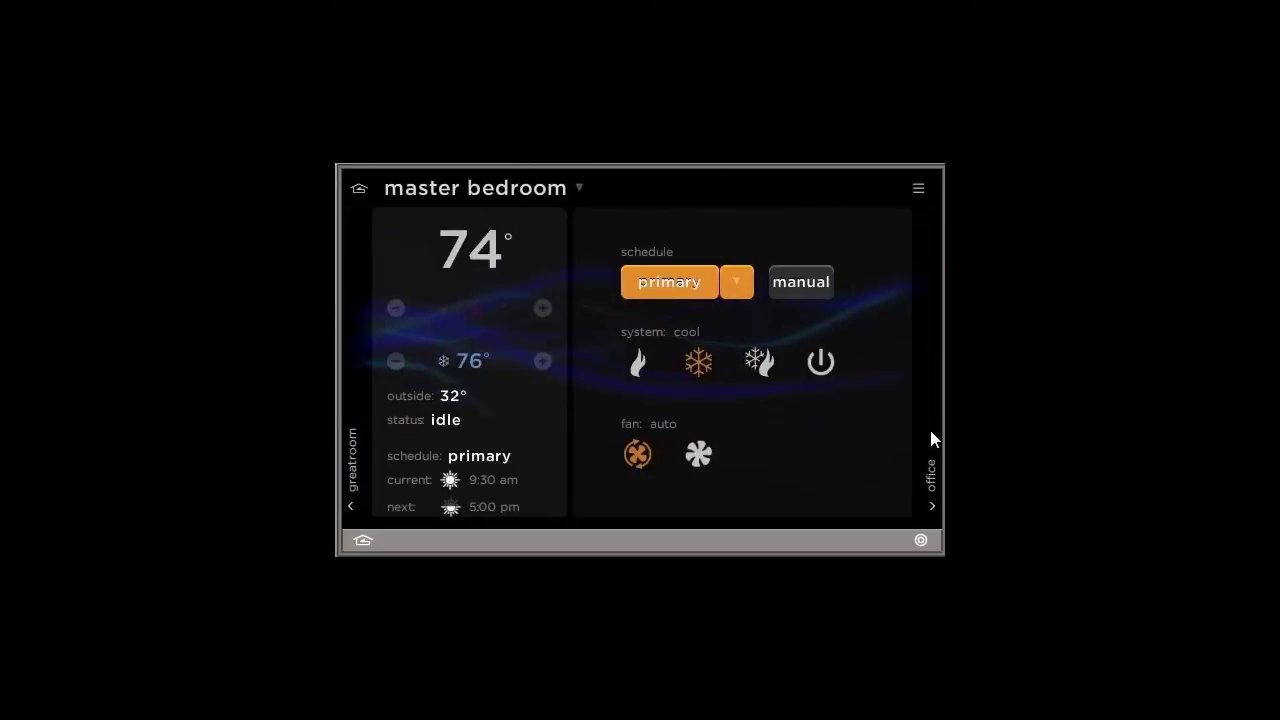
left_click(740, 283)
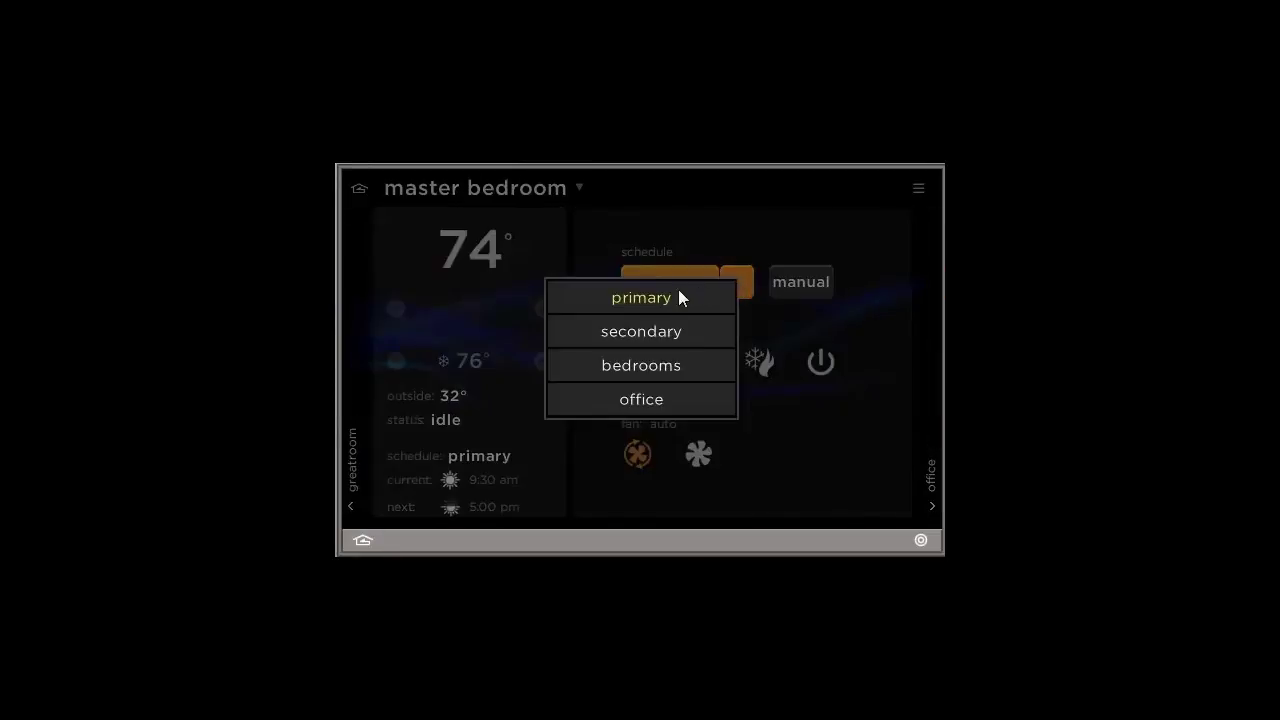
left_click(645, 365)
- Assign the office schedule to the office and the secondary schedule to the rec room
left_click(931, 462)
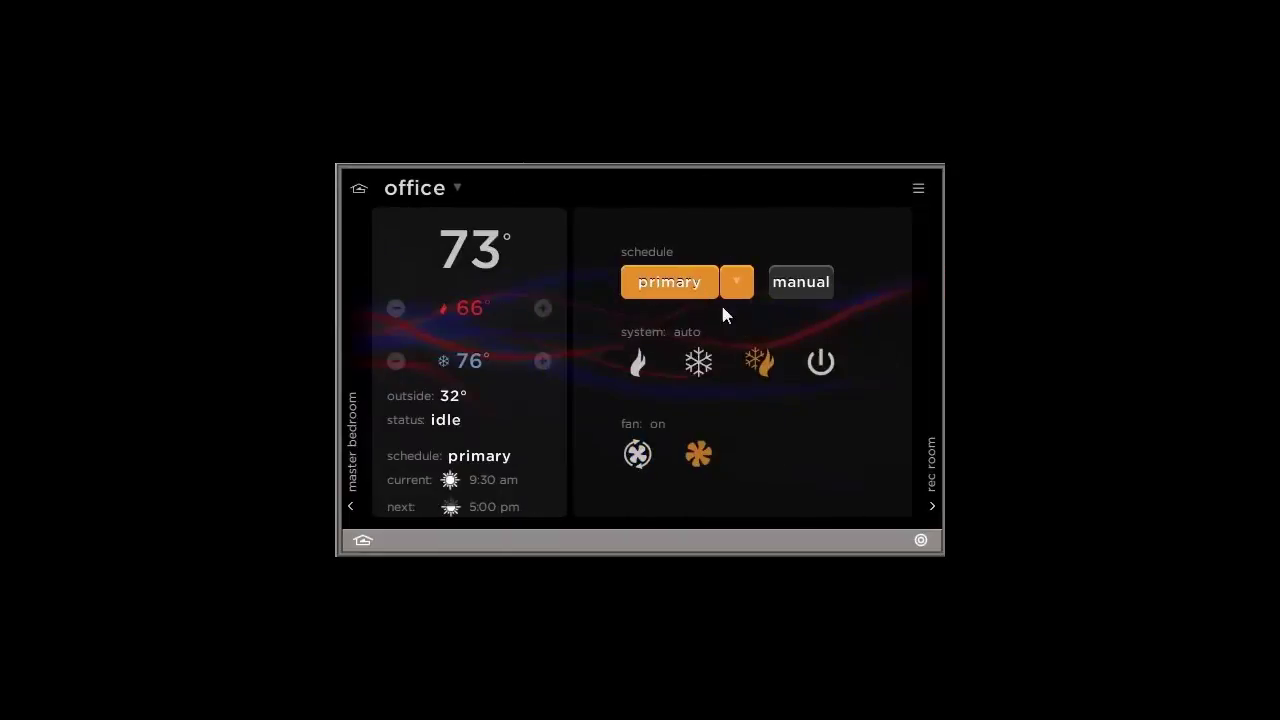
left_click(737, 284)
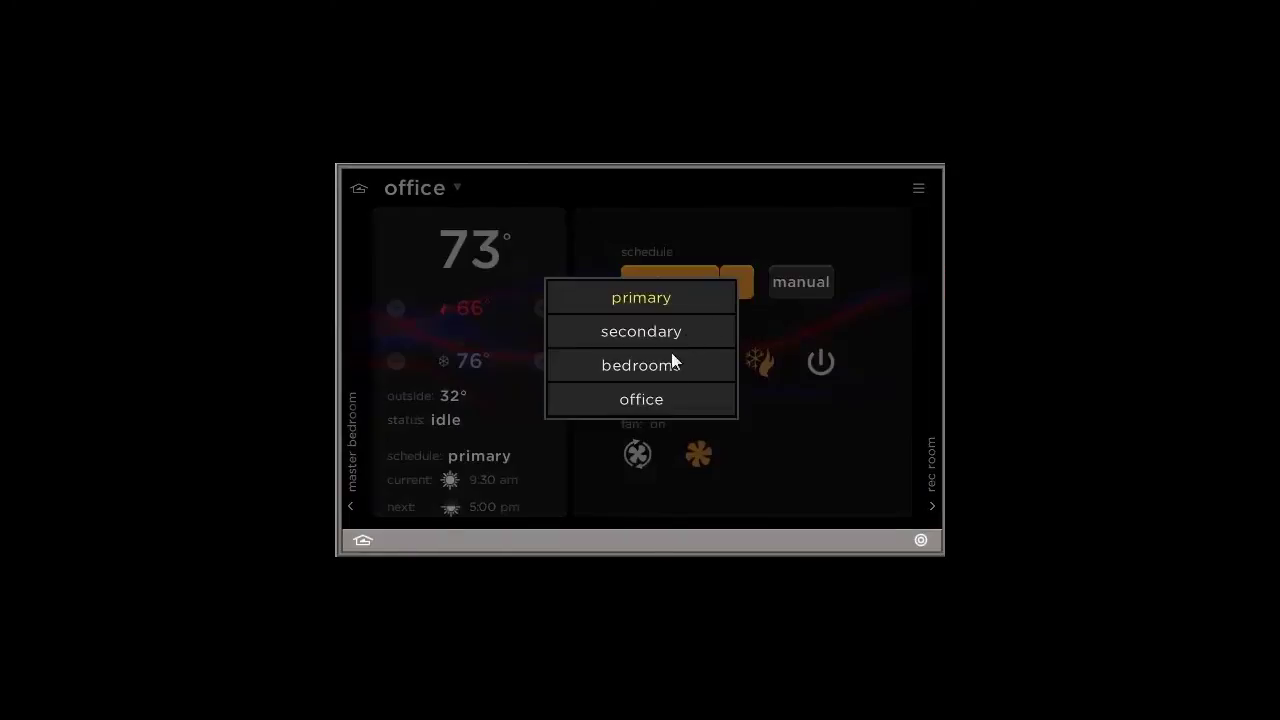
left_click(641, 399)
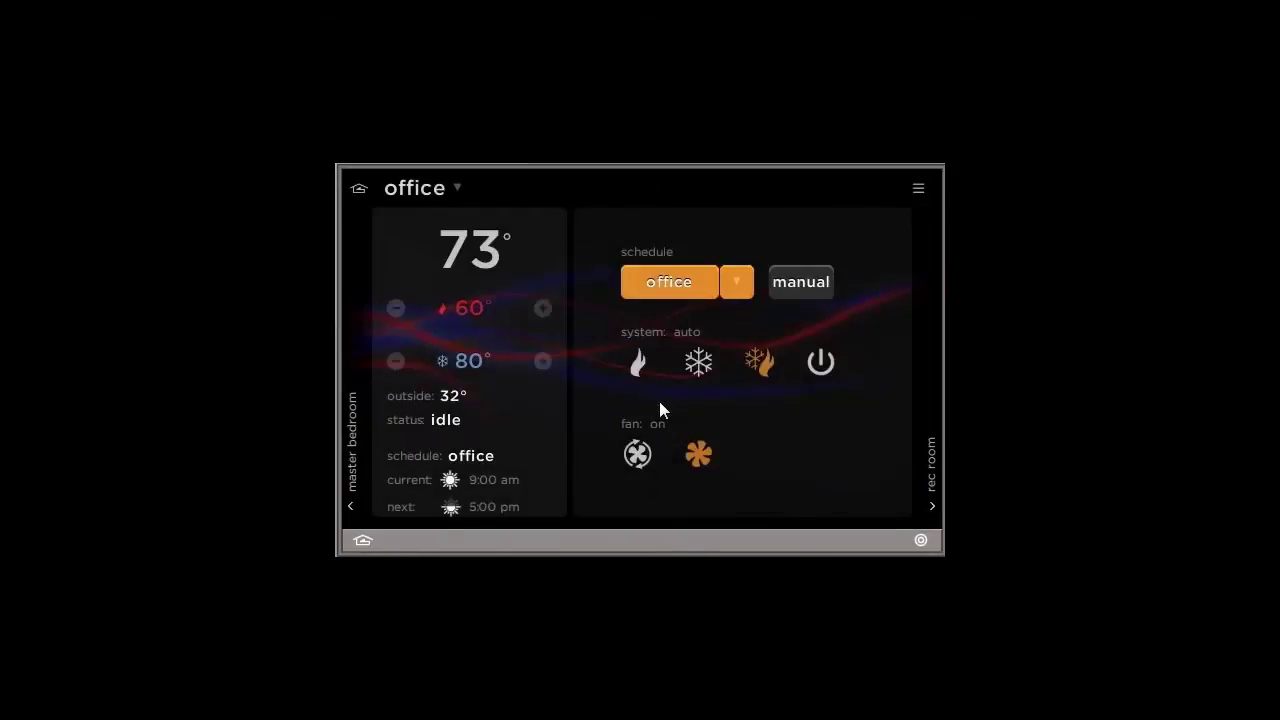
left_click(937, 472)
left_click(742, 288)
left_click(661, 333)
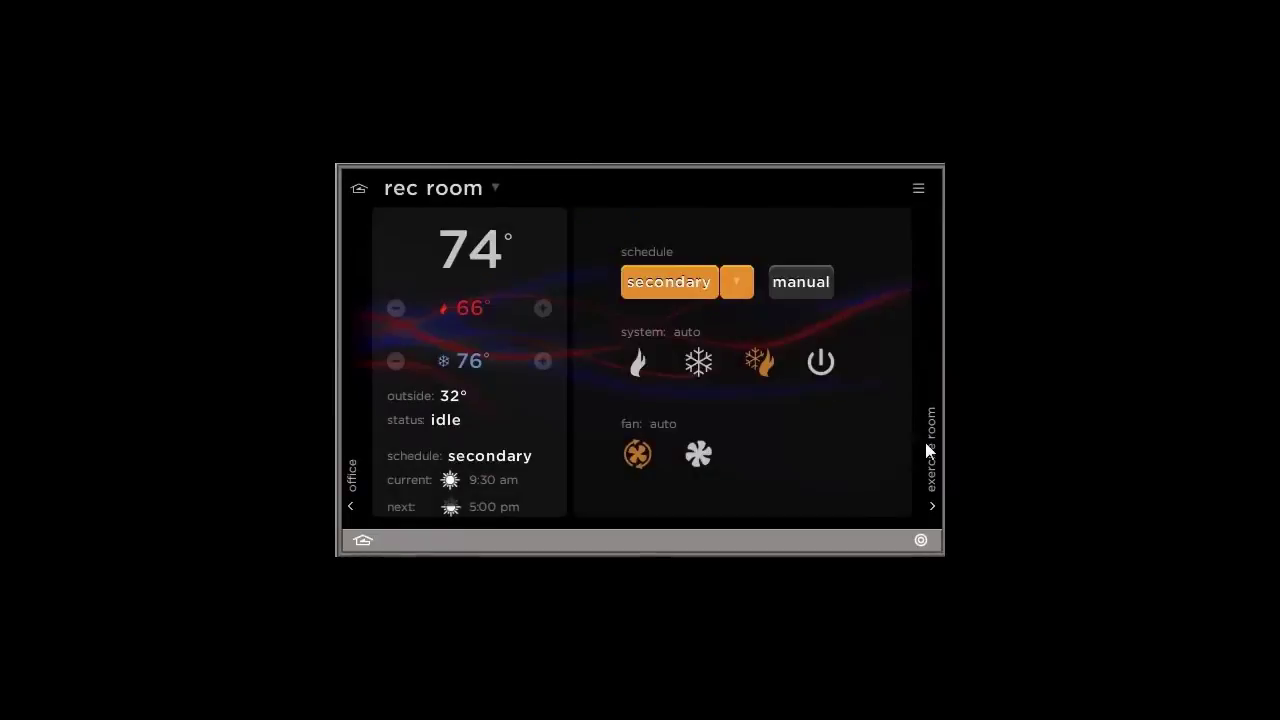
- Give the exercise room the secondary schedule and leave the theater on primary
left_click(927, 447)
left_click(737, 283)
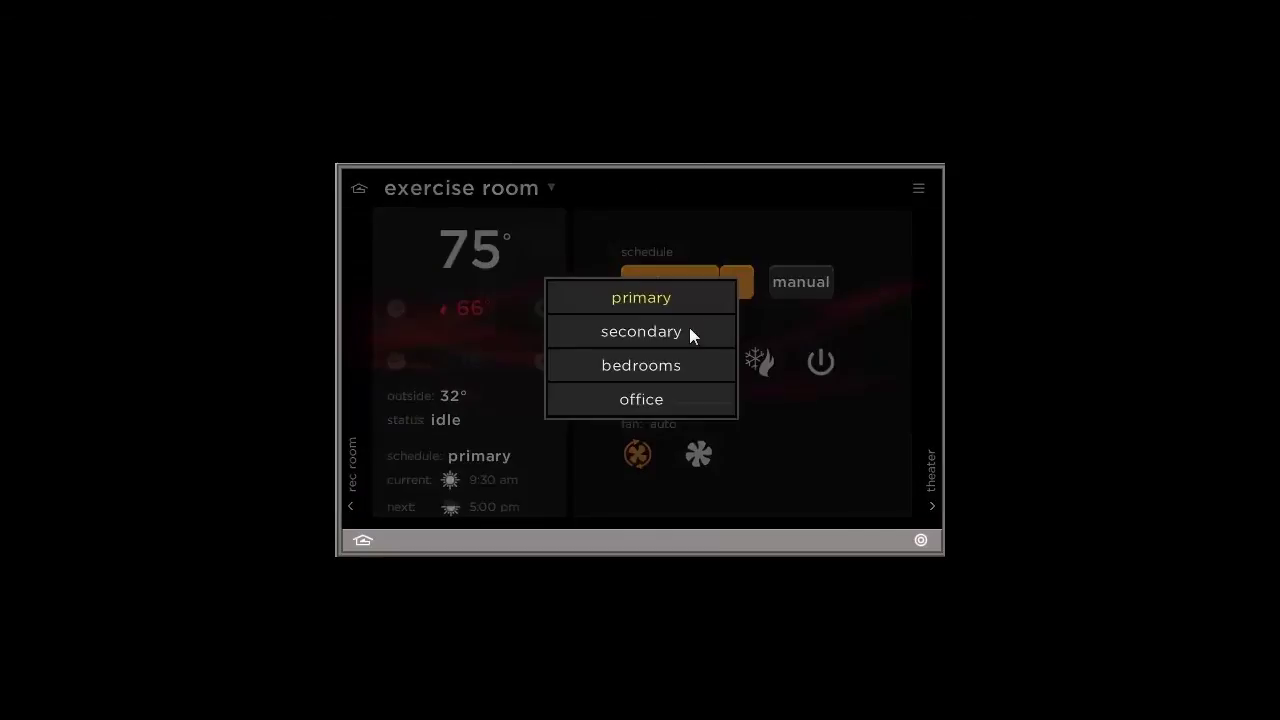
left_click(666, 334)
left_click(933, 472)
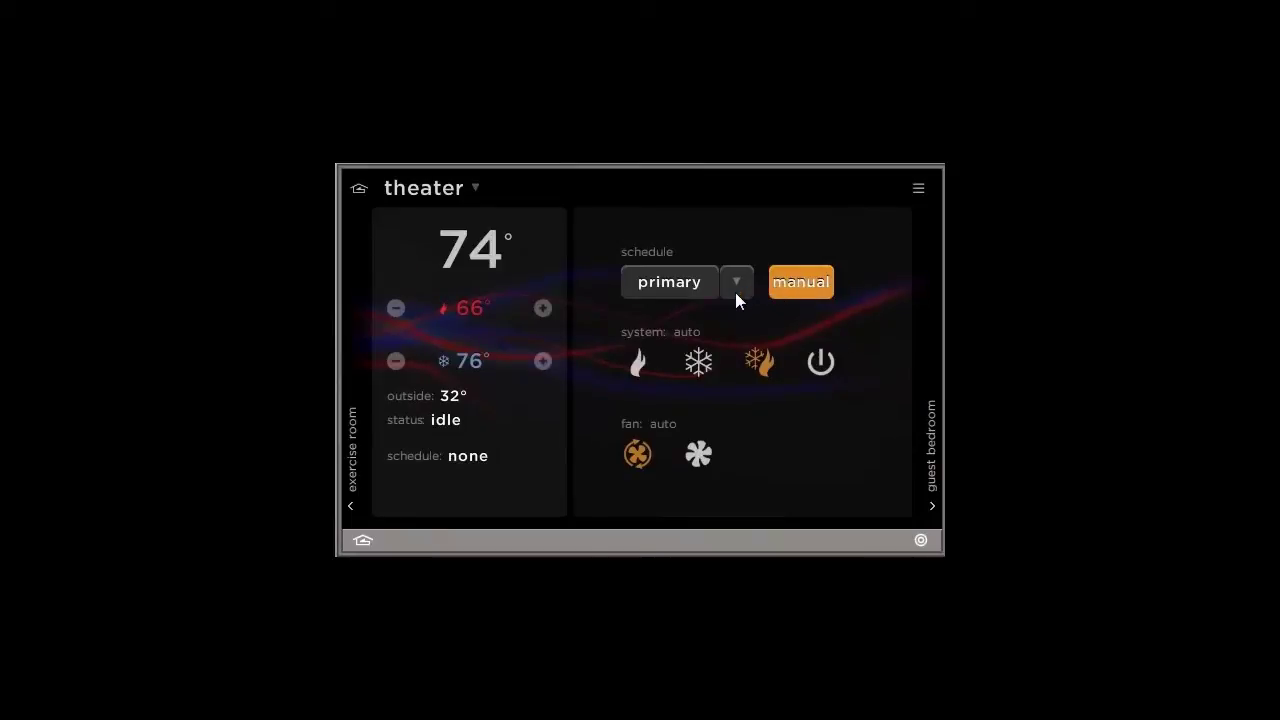
left_click(737, 284)
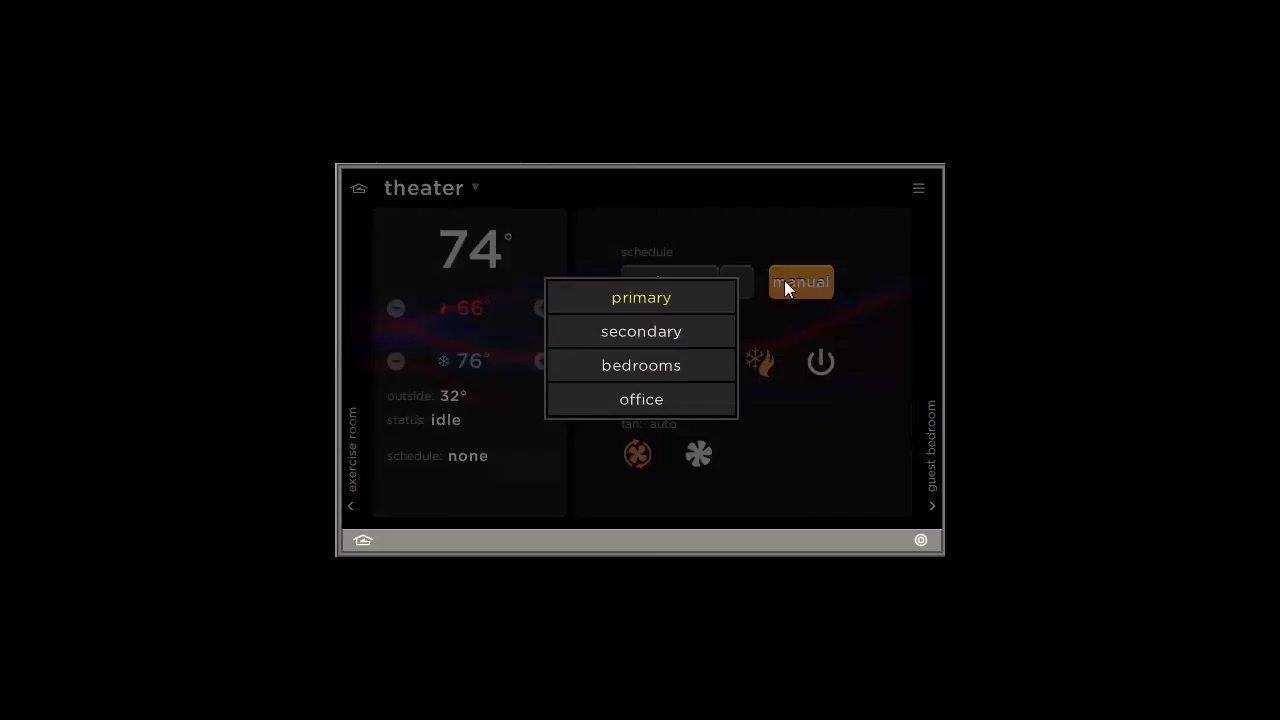
left_click(894, 319)
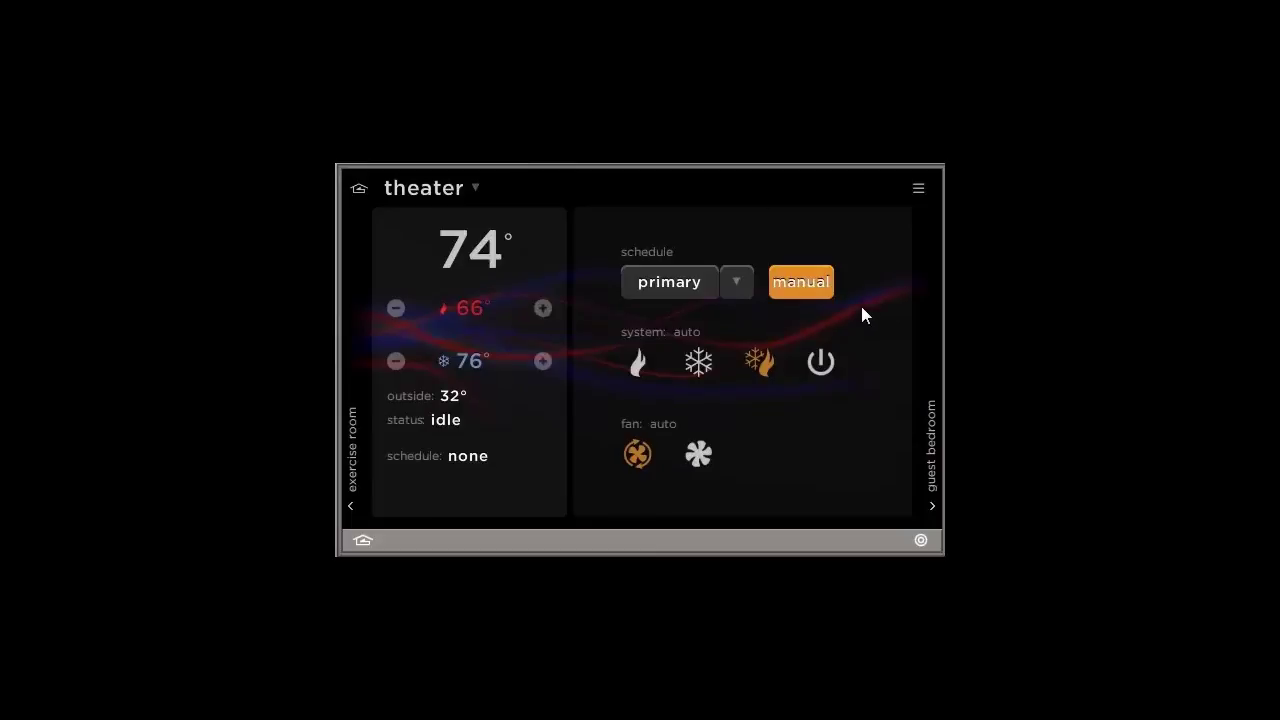
- Set the guest bedroom to manual control after briefly choosing the bedrooms schedule
left_click(934, 450)
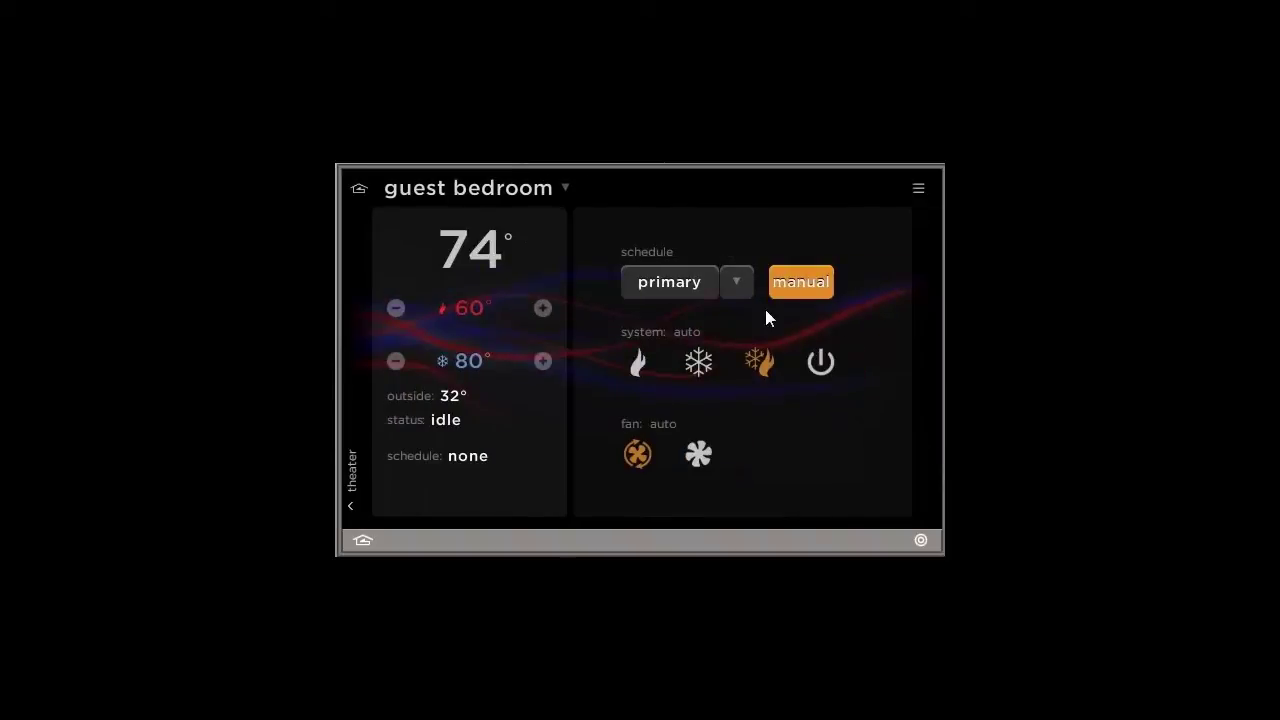
left_click(738, 281)
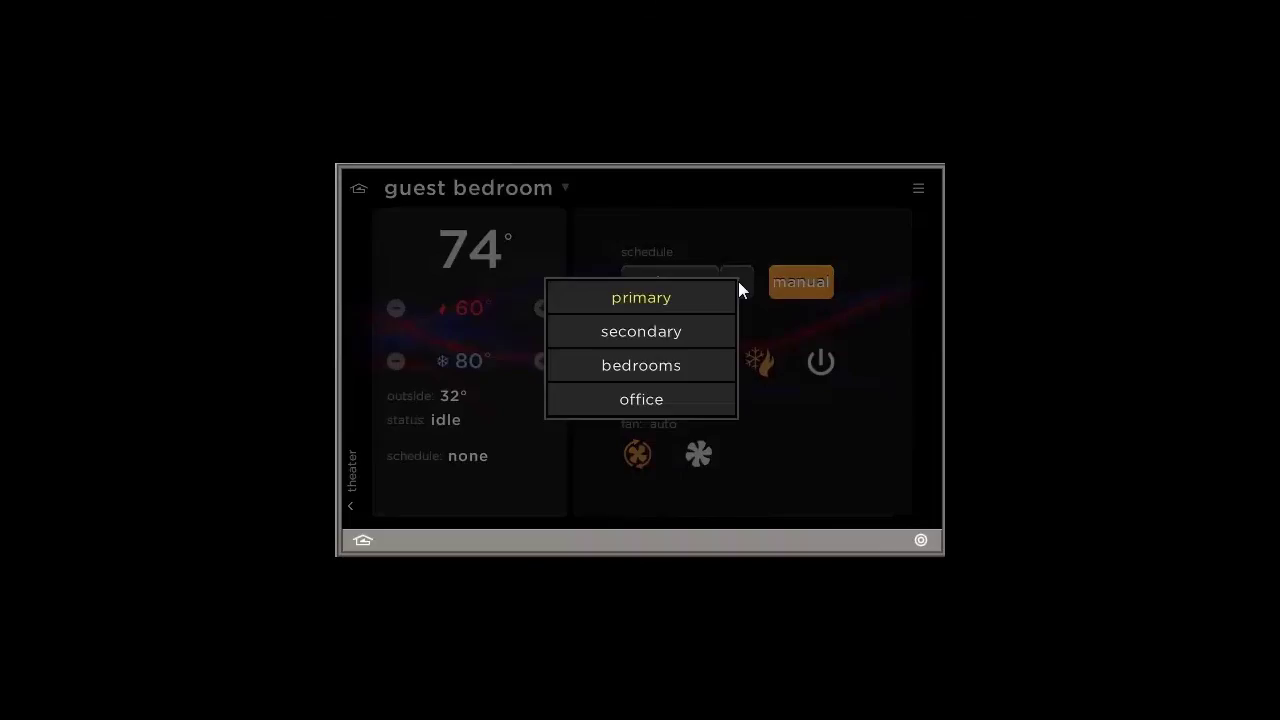
left_click(661, 367)
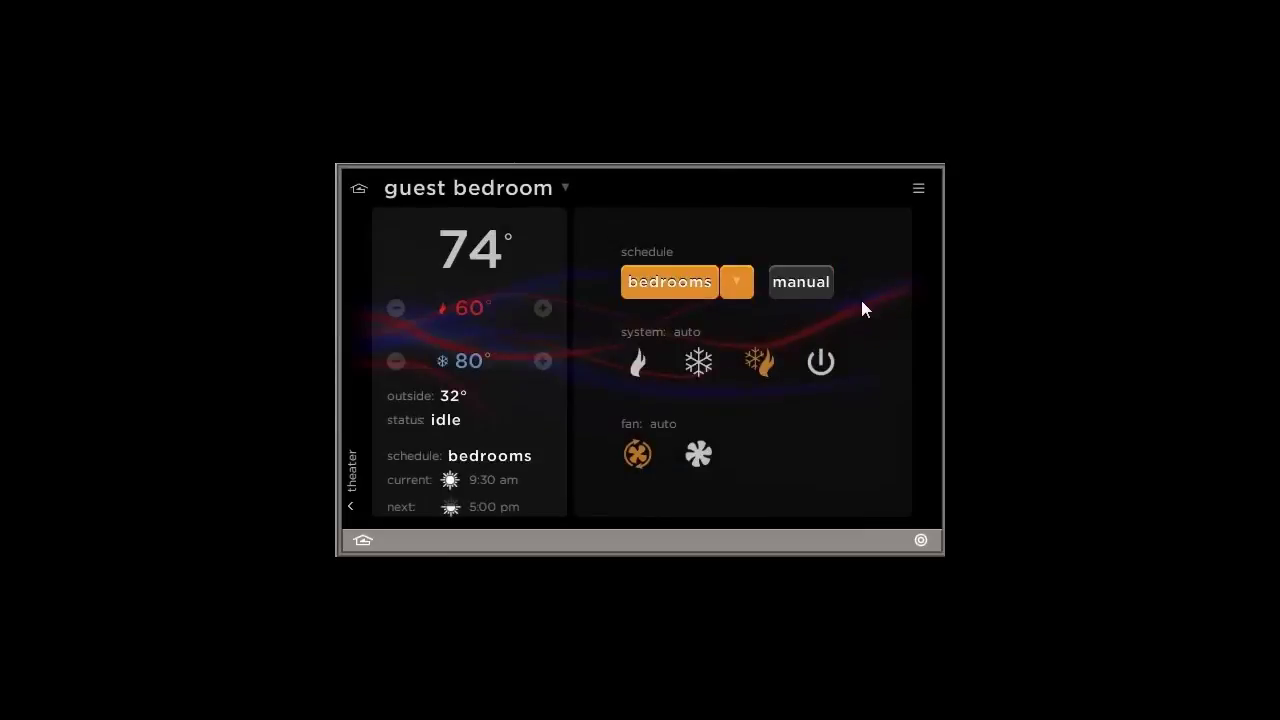
left_click(802, 282)
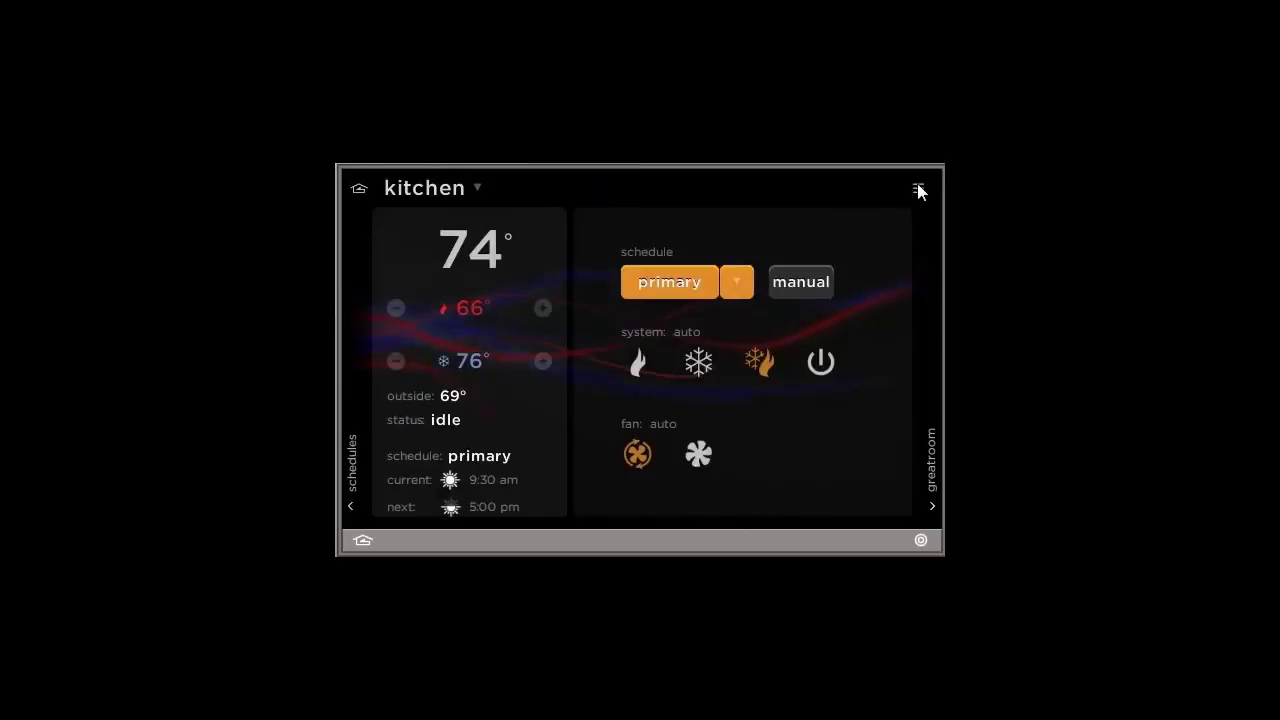
left_click(921, 189)
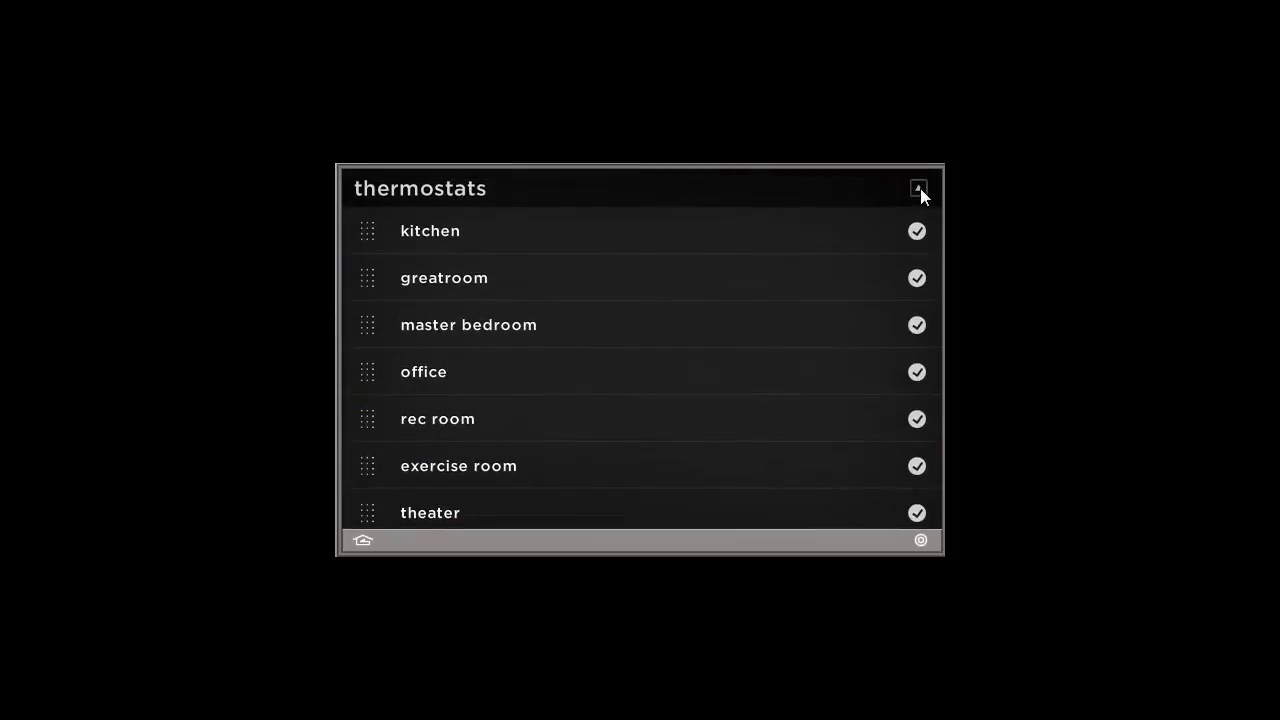
- Uncheck exercise room and move office above master bedroom in the thermostat list
left_click_drag(815, 448, 811, 240)
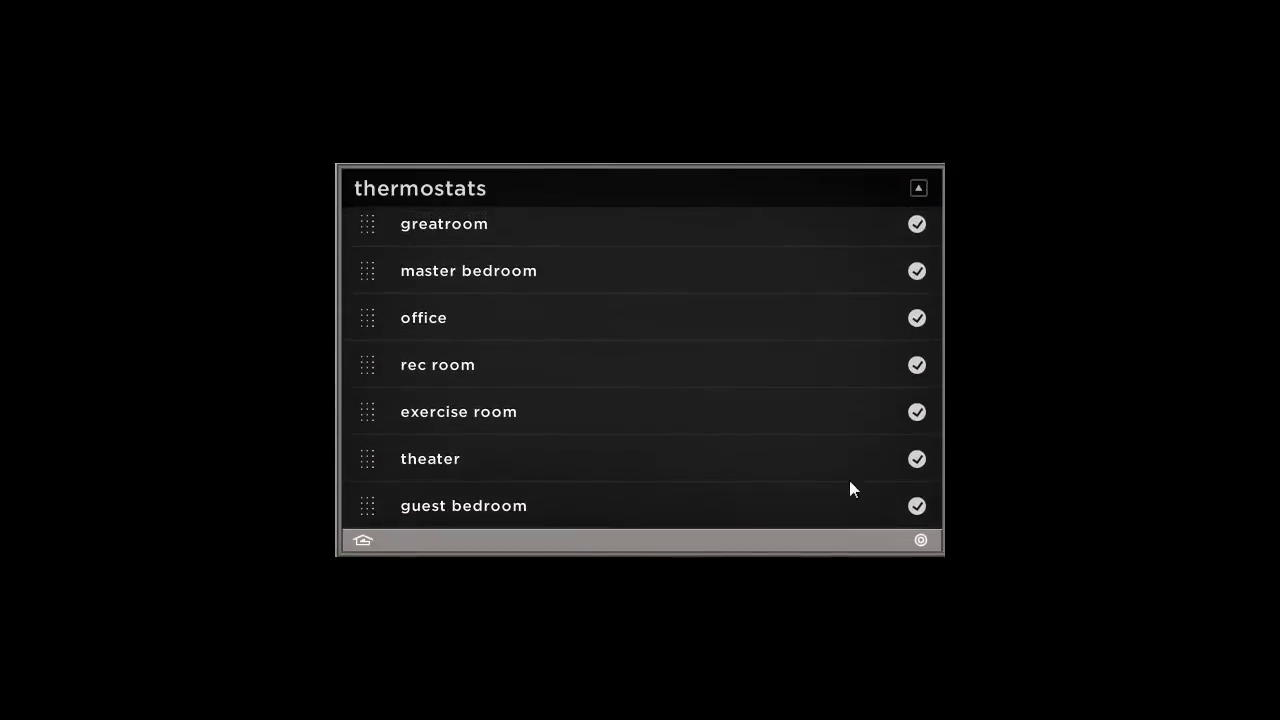
left_click(917, 413)
left_click_drag(367, 326, 369, 272)
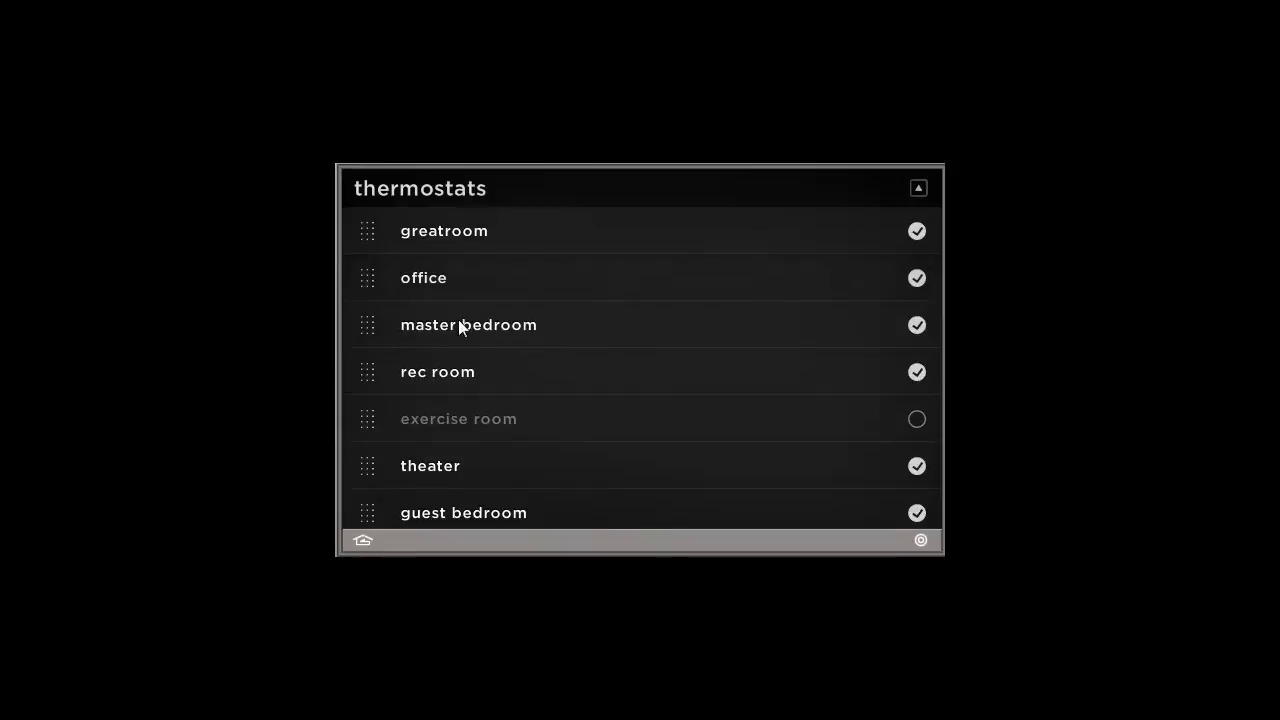
- Save the edited thermostat list and return to the home overview
left_click_drag(646, 263, 654, 464)
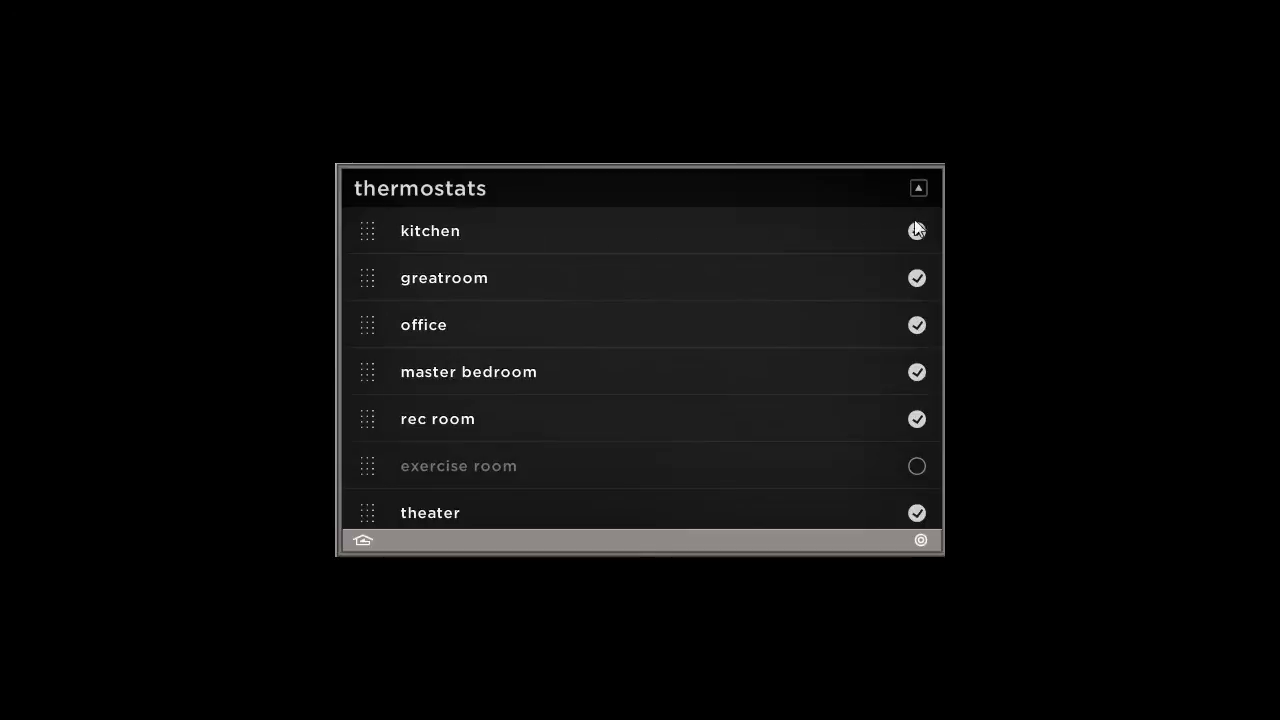
left_click(917, 190)
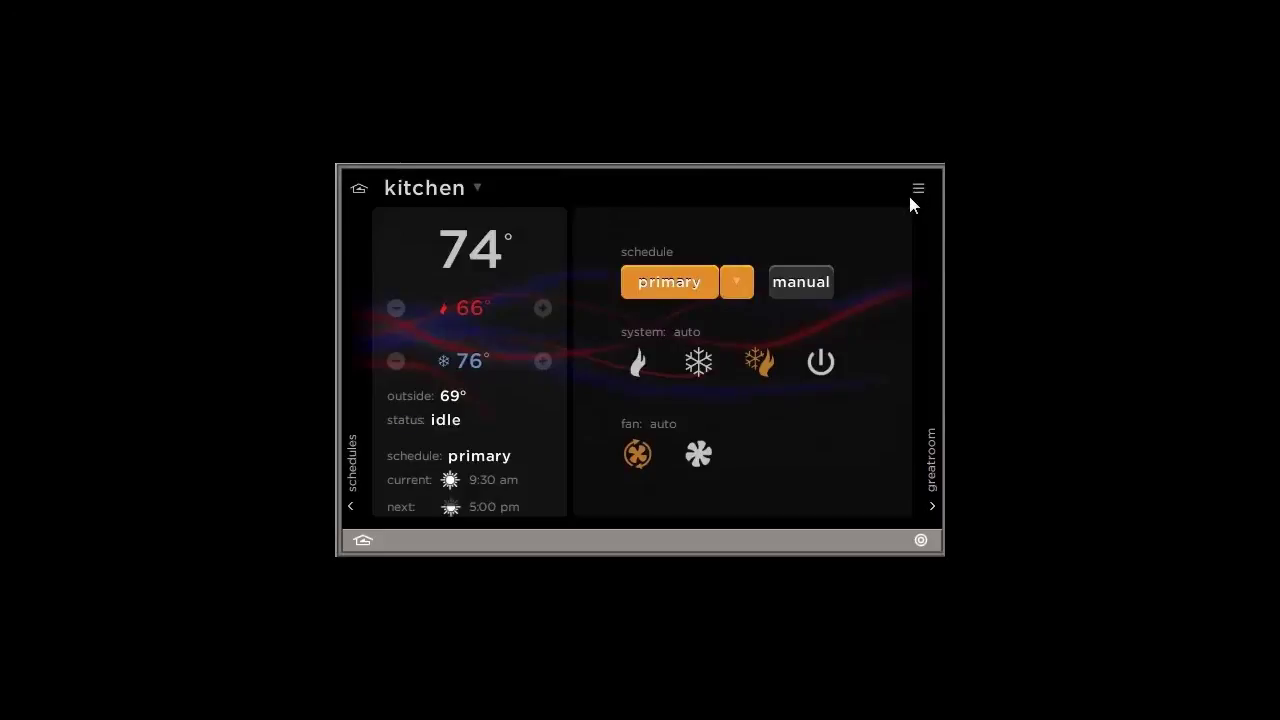
left_click(359, 189)
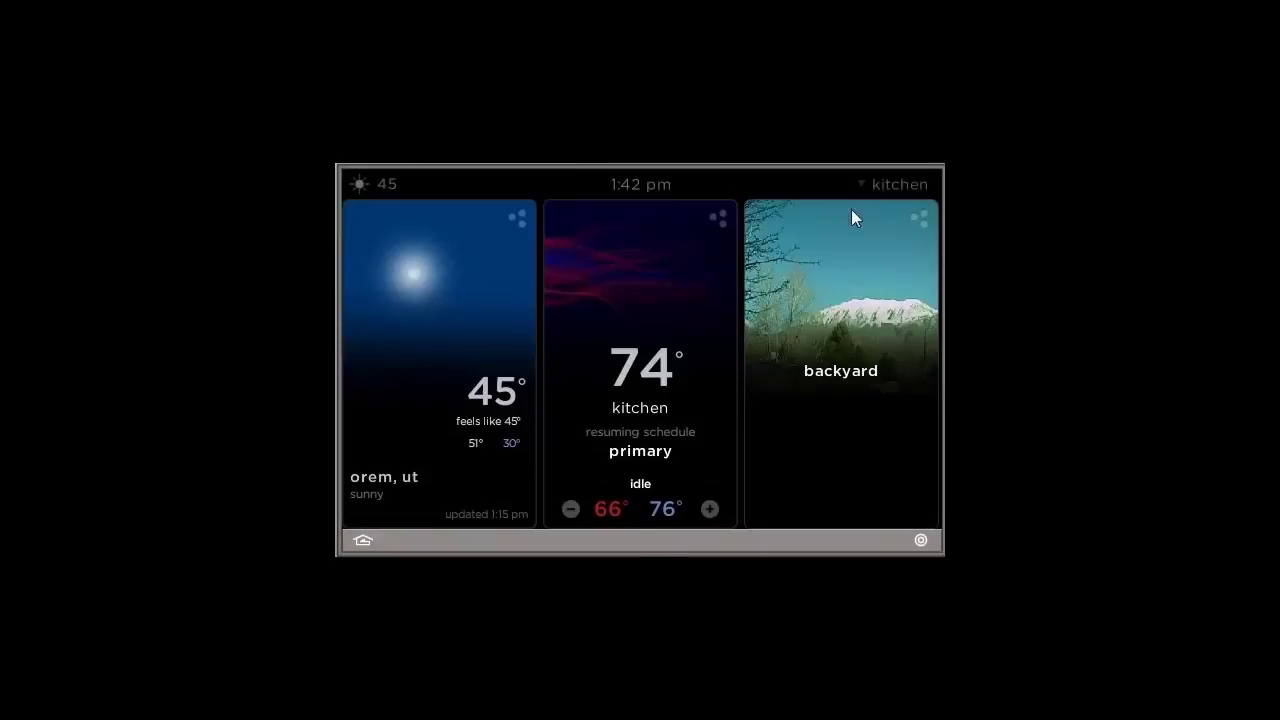
- Switch the temperature scale to Celsius in the kitchen's general options, then go home
left_click(899, 186)
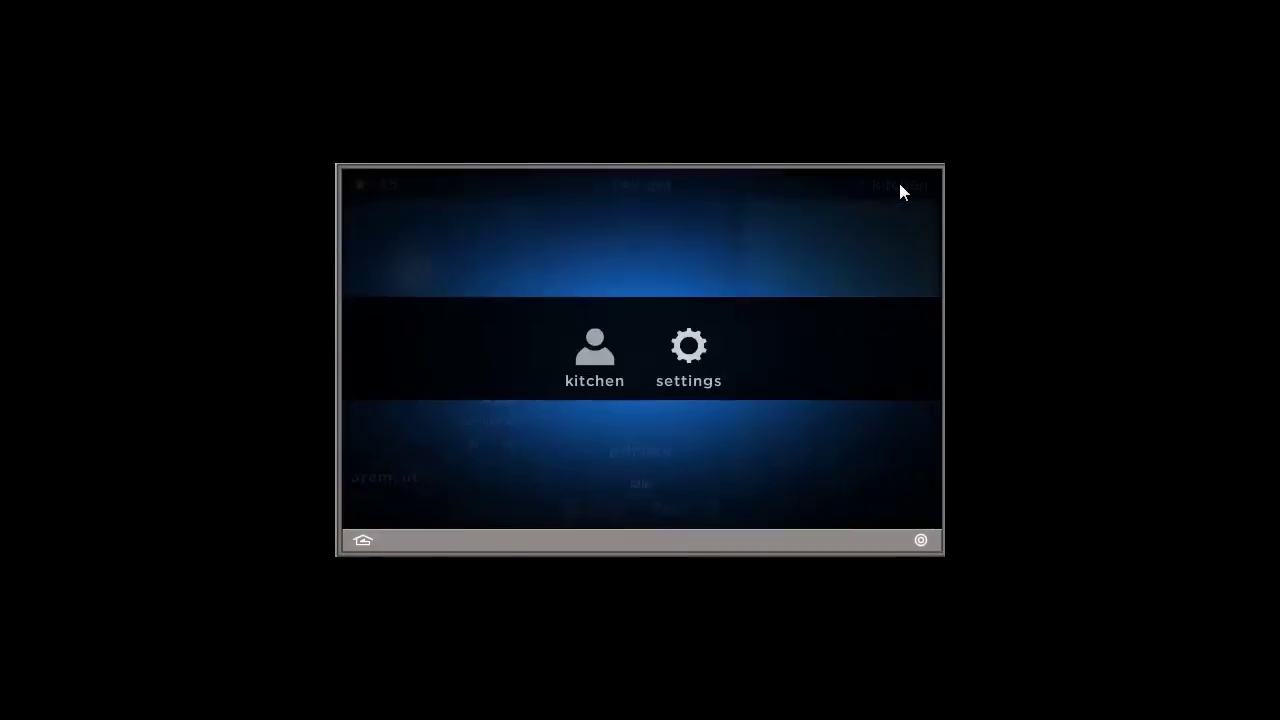
left_click(697, 362)
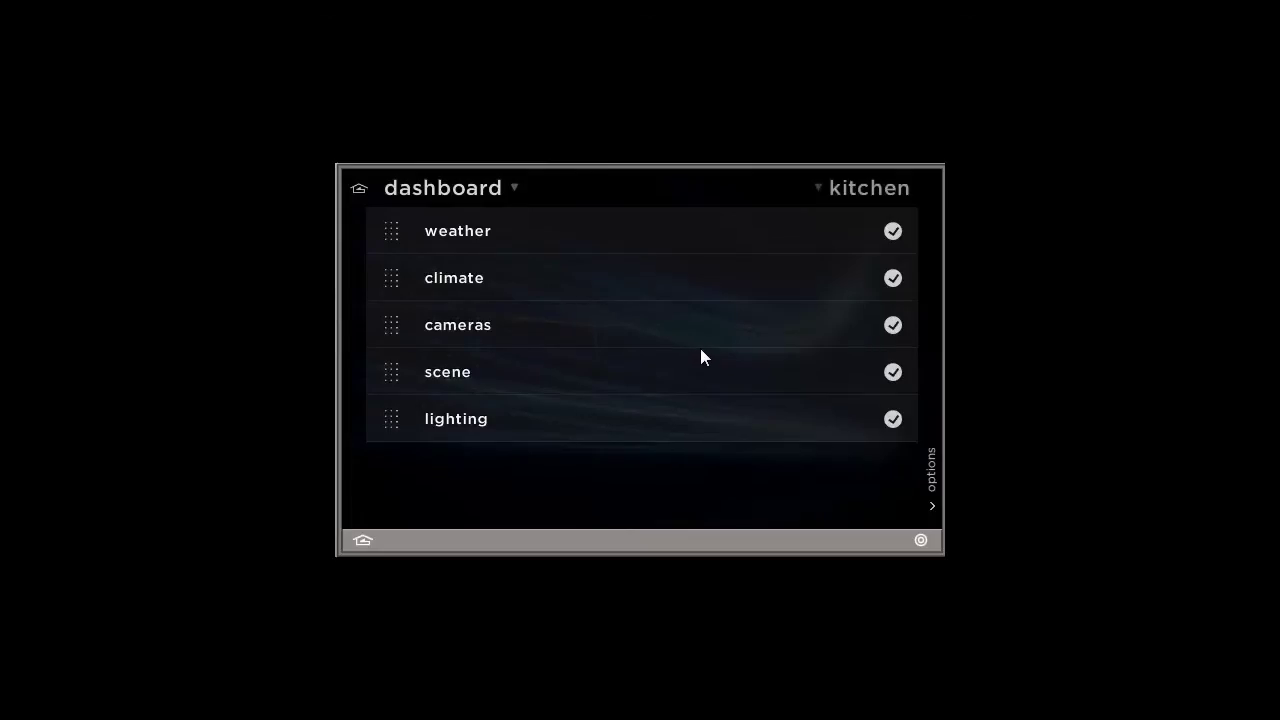
left_click(931, 474)
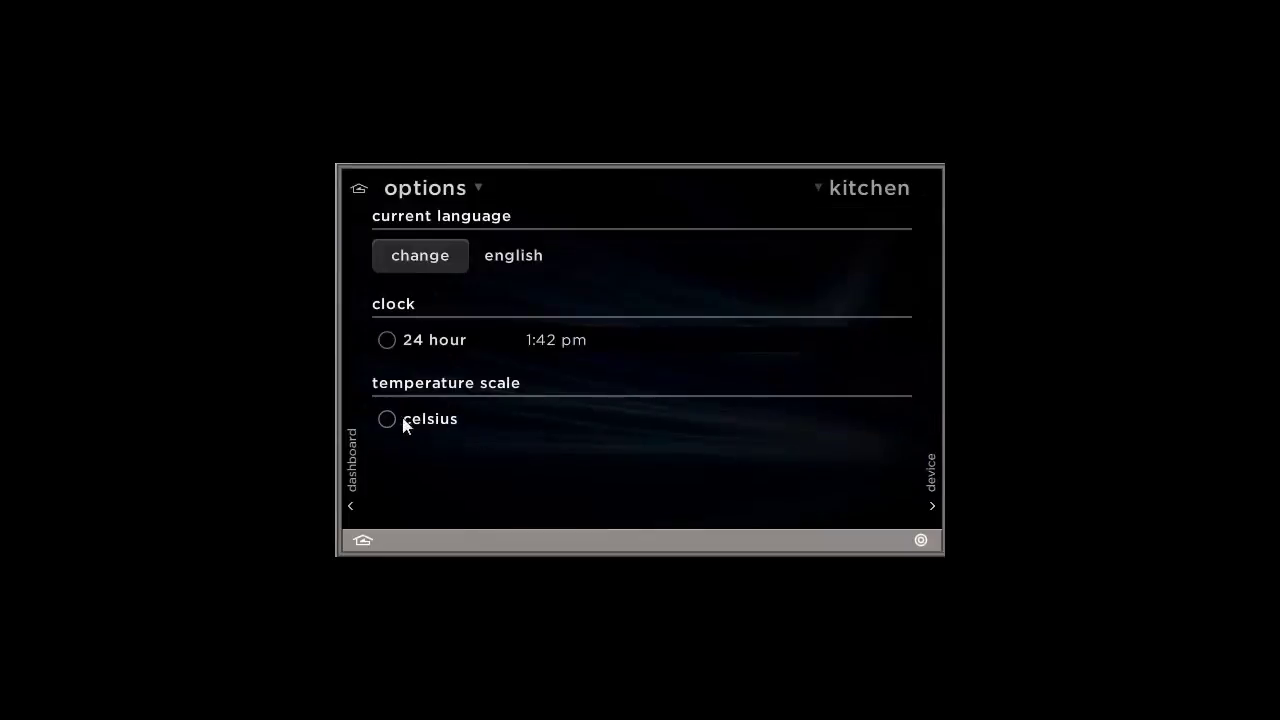
left_click(388, 420)
left_click(360, 188)
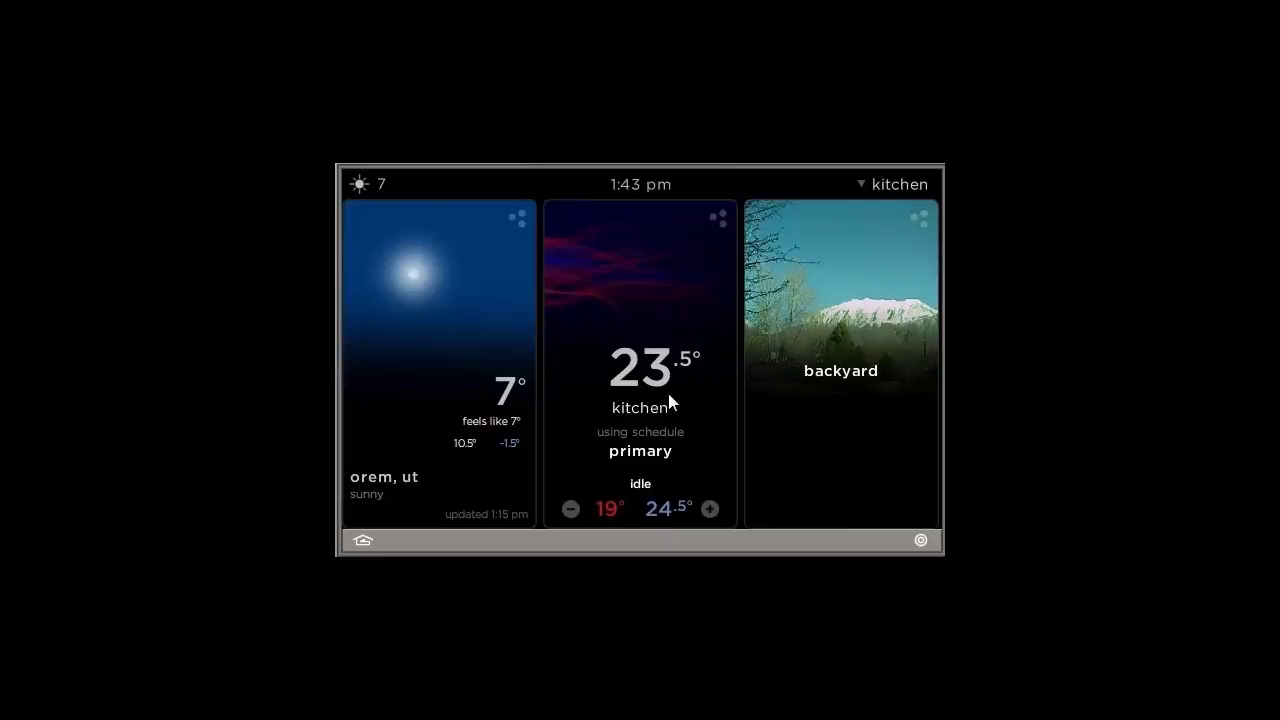
- Raise the kitchen setpoints half a degree to 19.5° heat and 25° cool
left_click(710, 510)
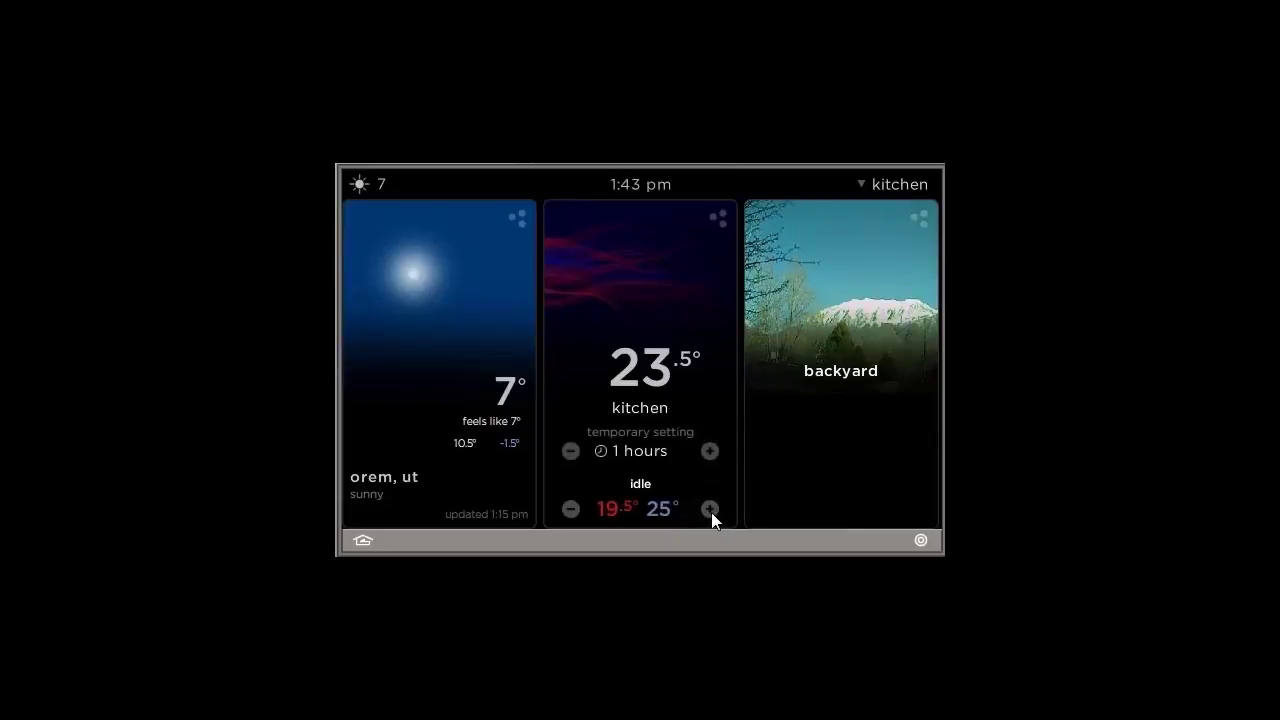